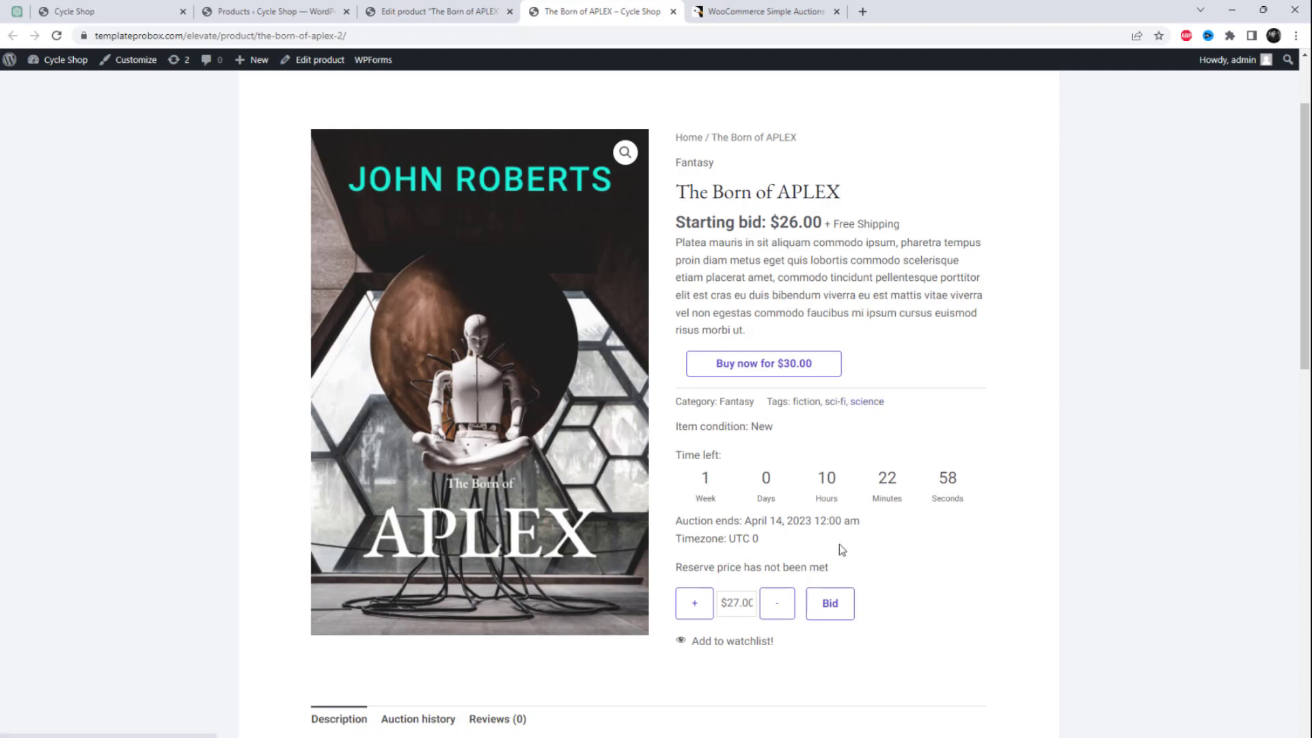
Place a $27.00 bid on The Born of APLEX and review the winning-bid message
click(832, 611)
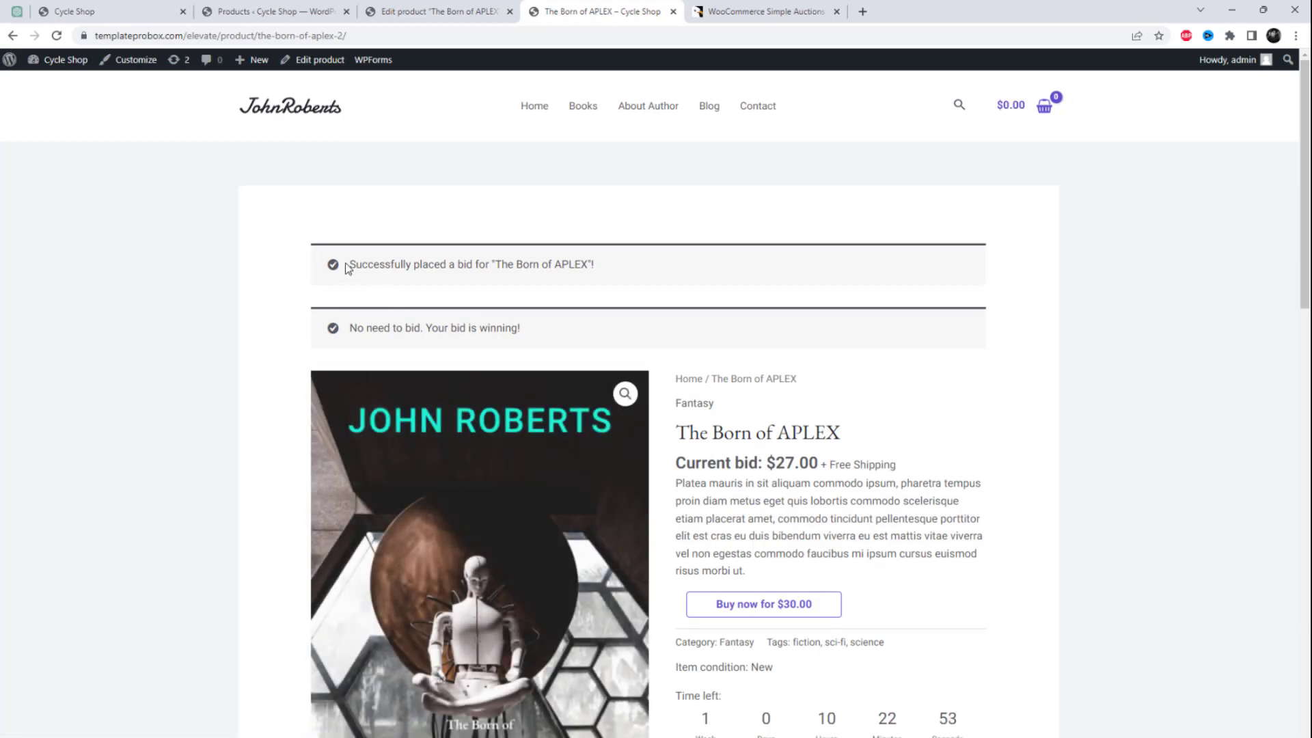
drag(350, 262, 549, 265)
click(425, 331)
drag(367, 328, 521, 329)
scroll(410, 308, down, 10)
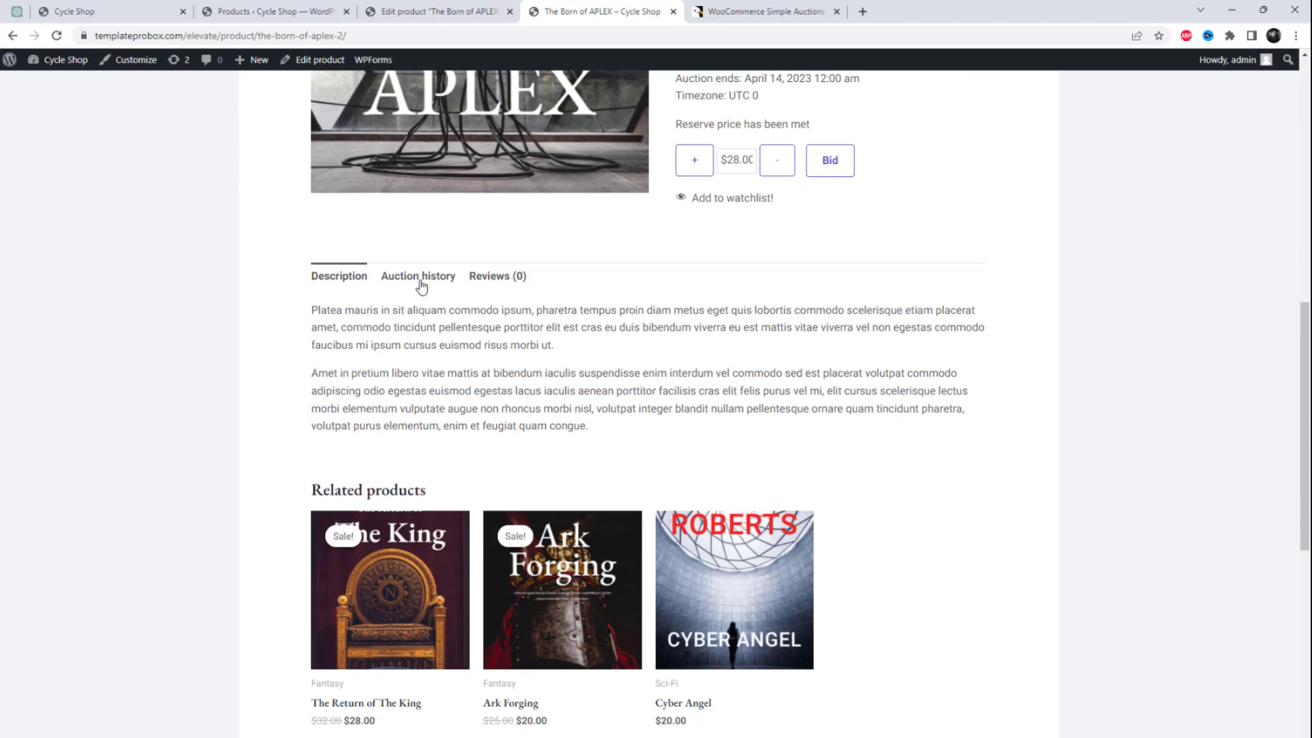
Check the Auction history tab for the new bid and the auction start date
click(419, 276)
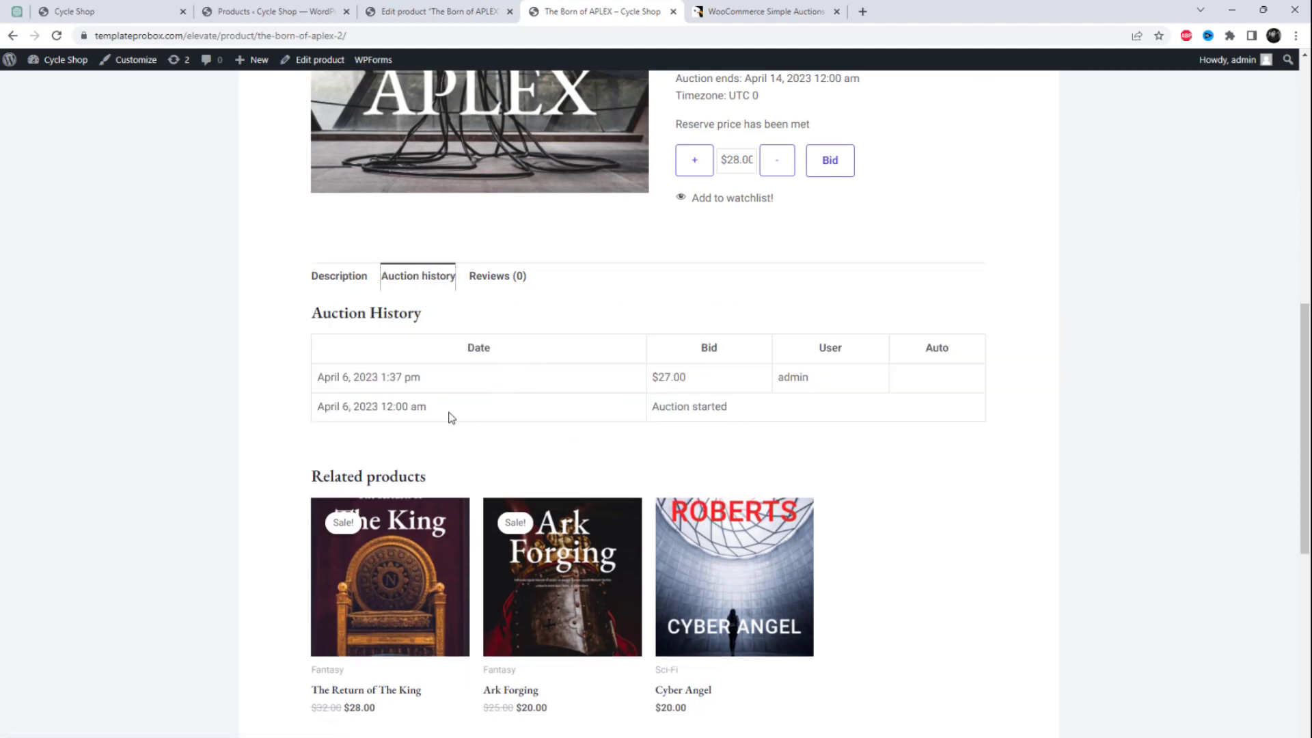
drag(437, 409, 324, 405)
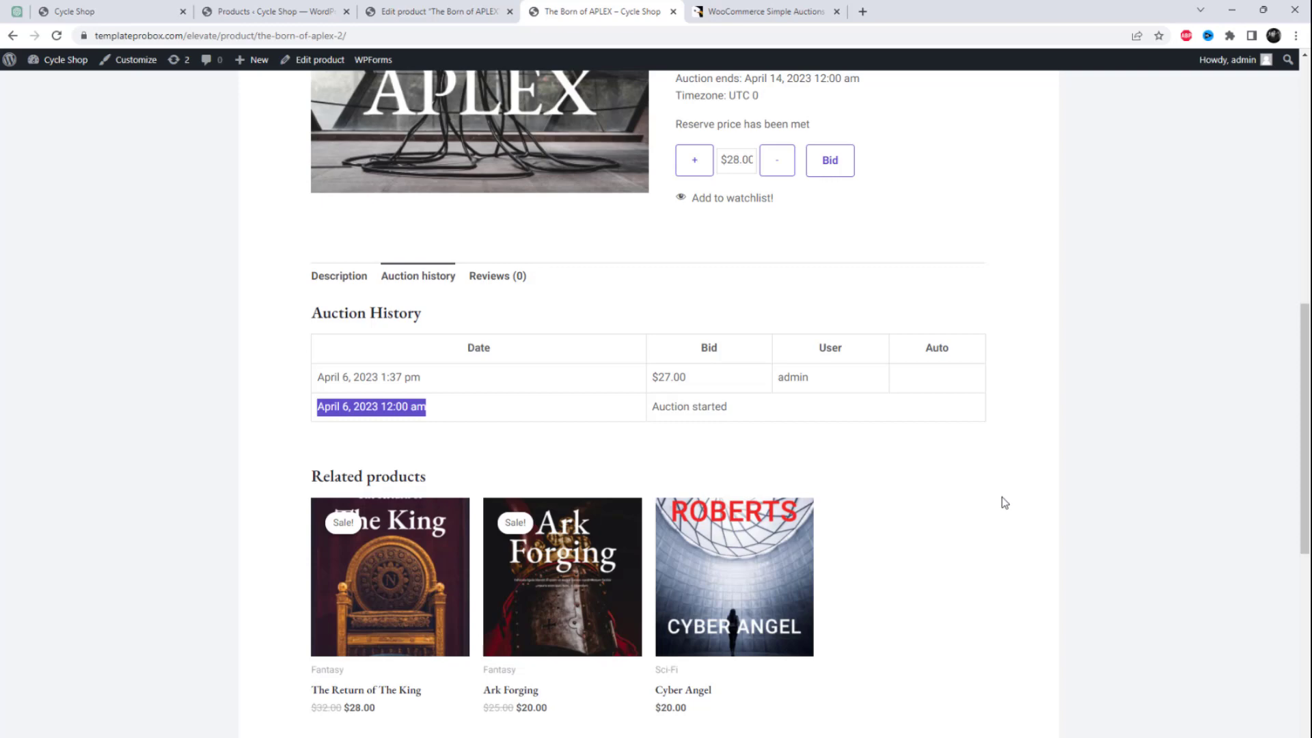
scroll(1003, 500, up, 1)
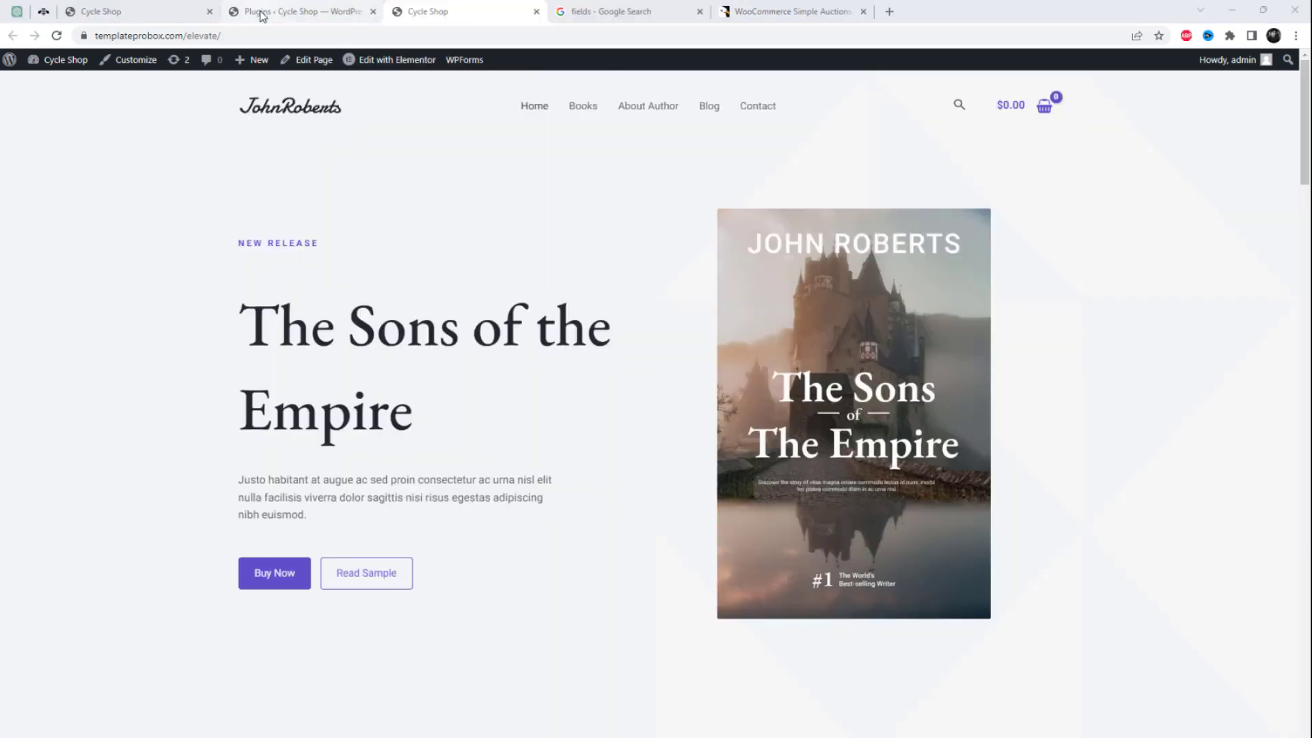
Copy the WooCommerce Simple Auction plugin name from the installed plugins list
click(261, 15)
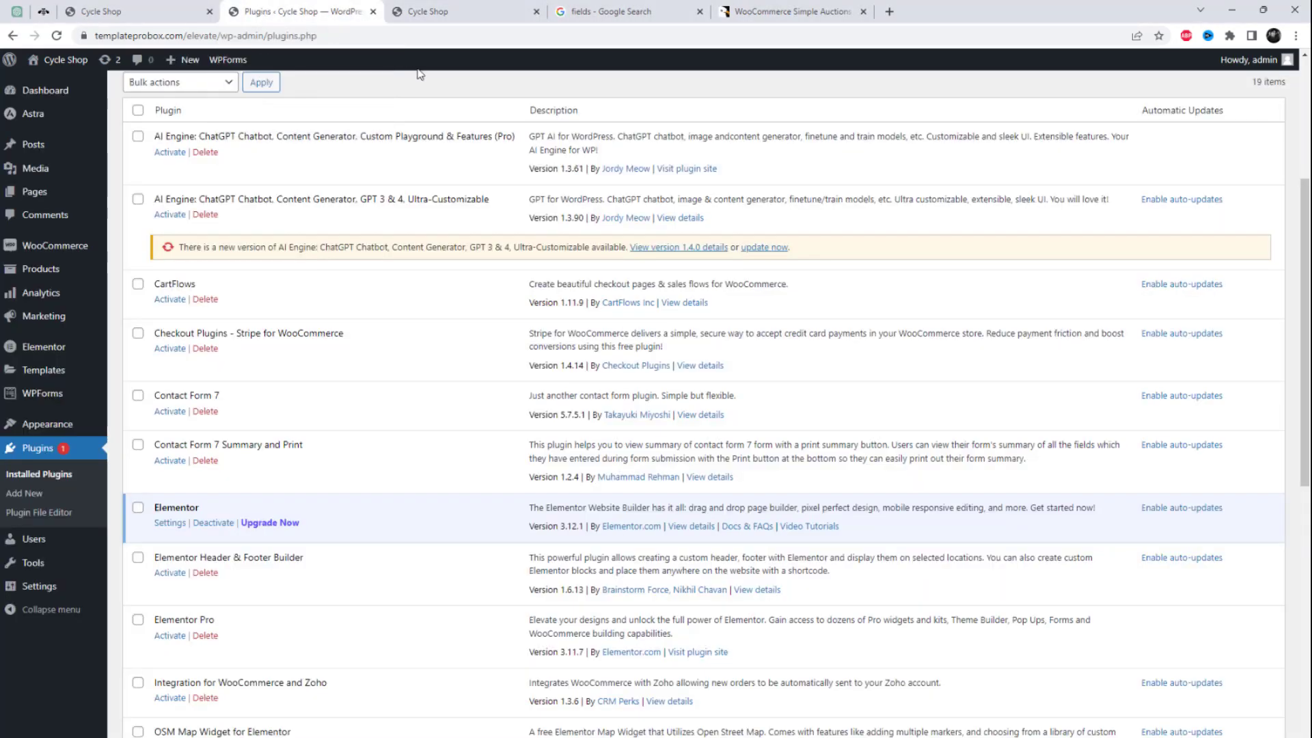
scroll(181, 512, down, 6)
triple_click(262, 610)
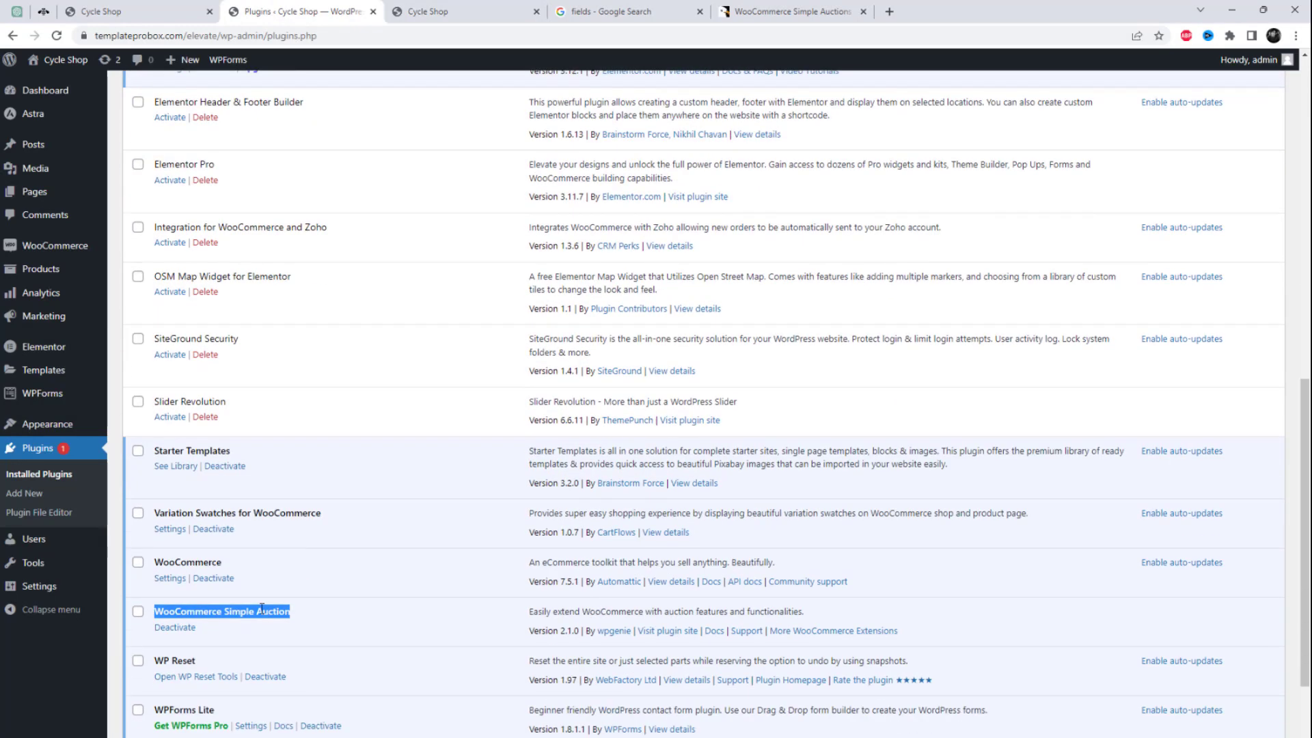
right_click(257, 613)
click(277, 623)
Close the Google search page, review the CodeCanyon WooCommerce Simple Auctions page, and return to Plugins
click(700, 11)
click(596, 12)
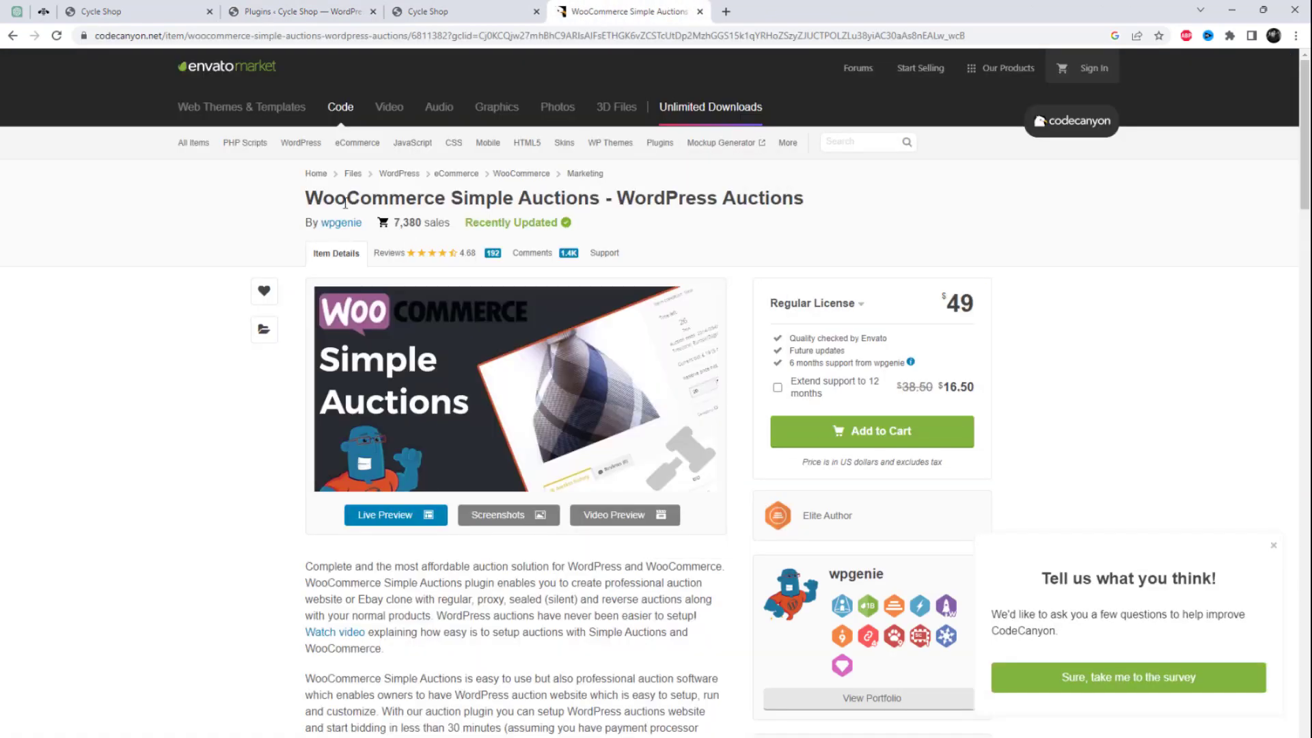
drag(307, 198, 806, 199)
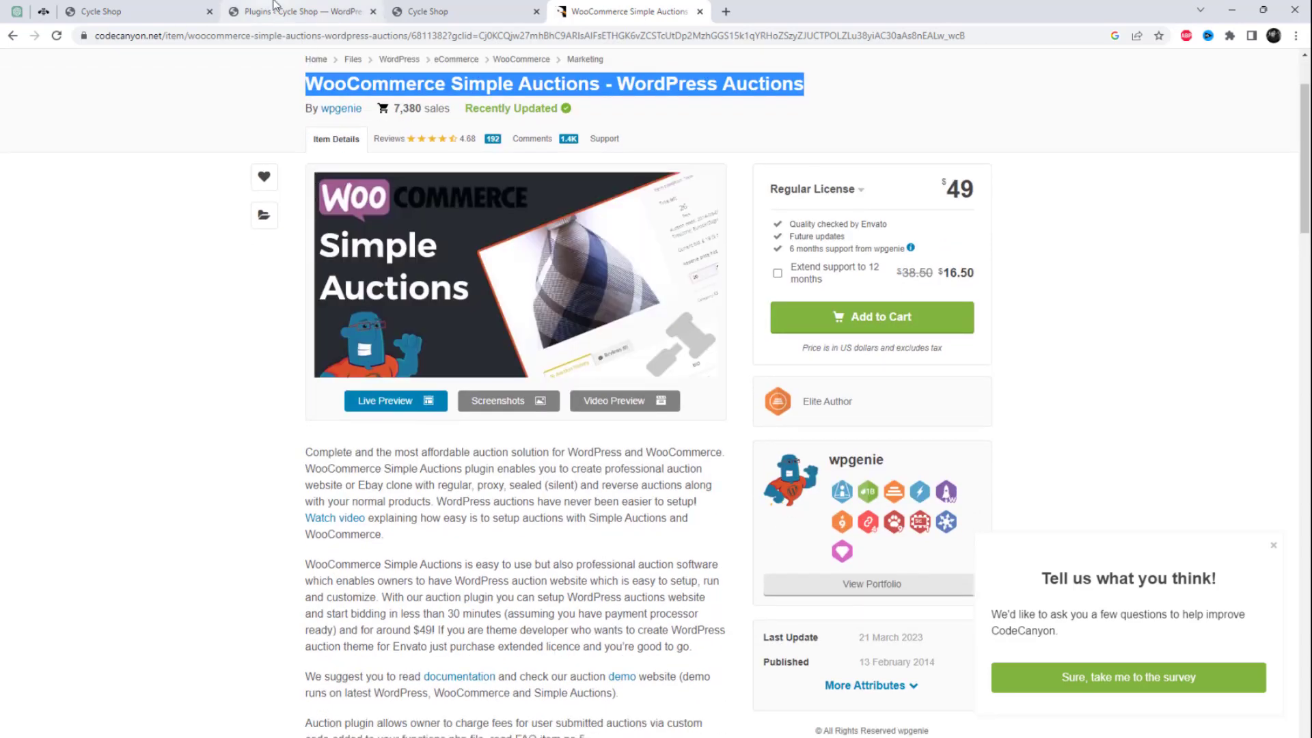
click(287, 12)
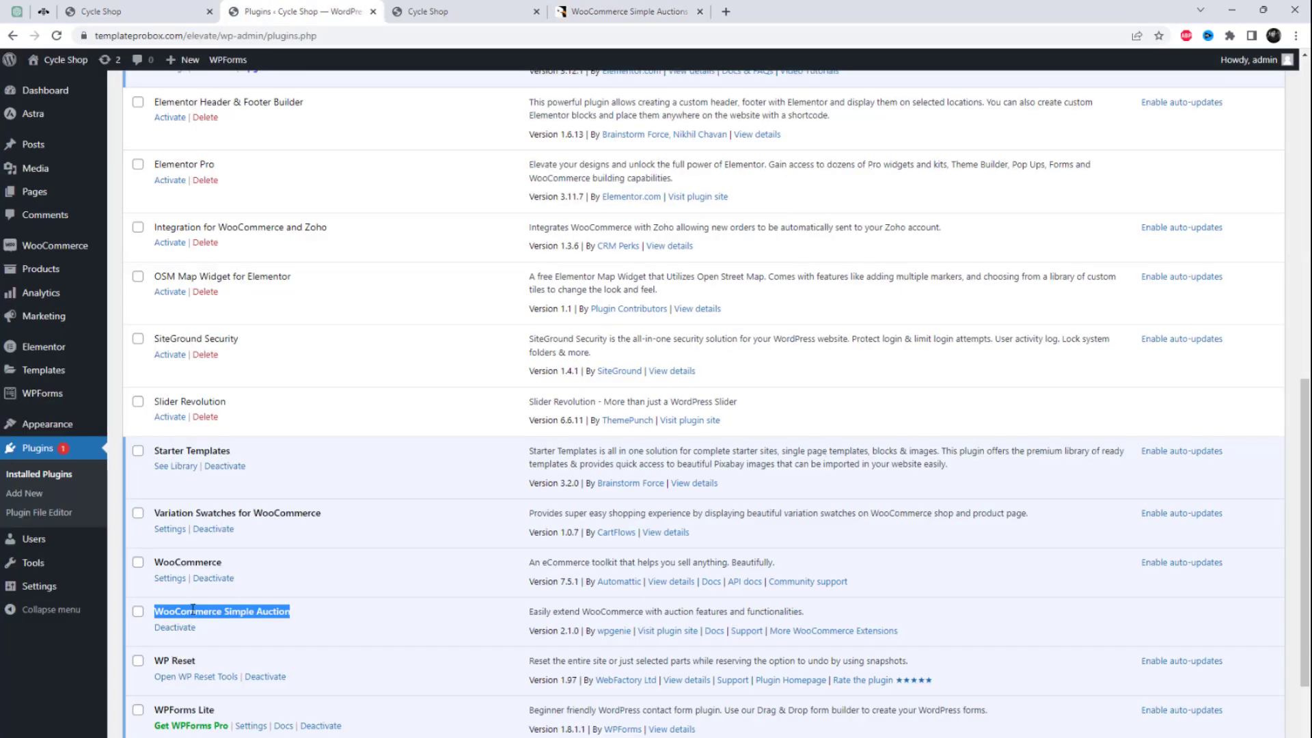
Deactivate, then reactivate, the WooCommerce Simple Auction plugin
click(179, 630)
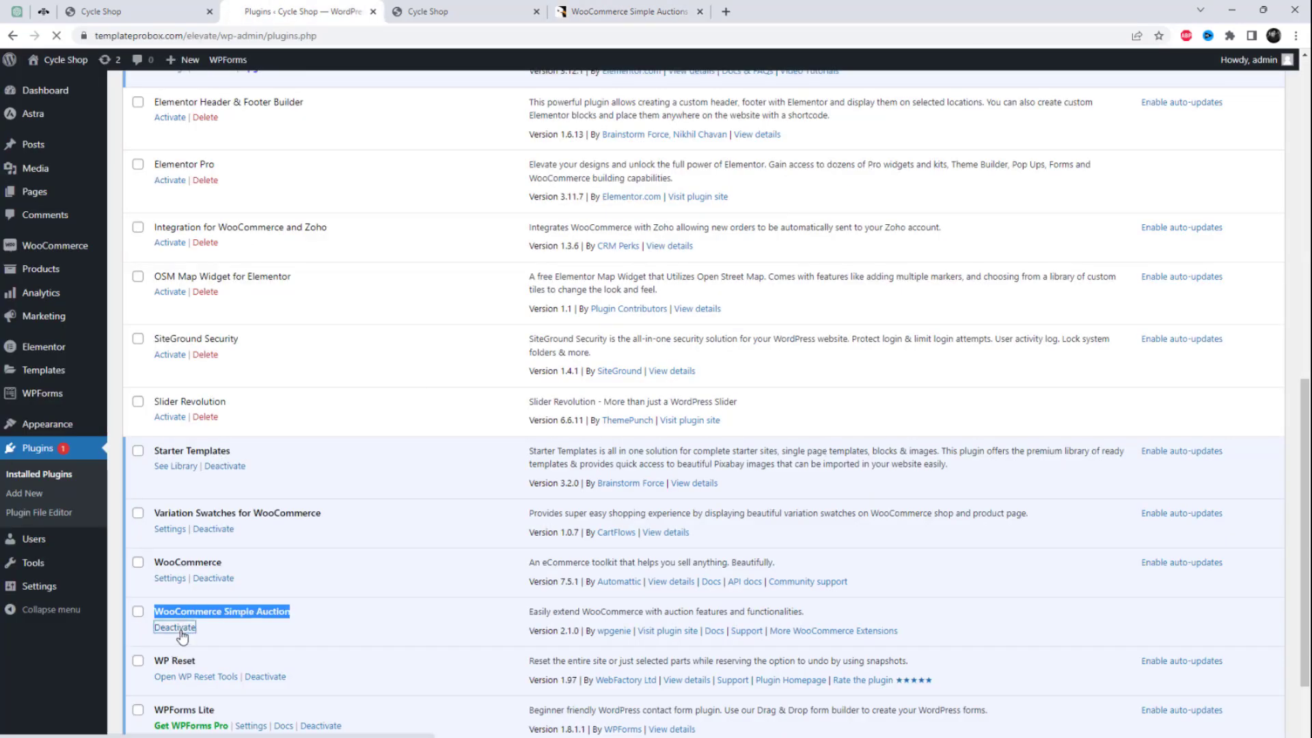
scroll(374, 526, down, 10)
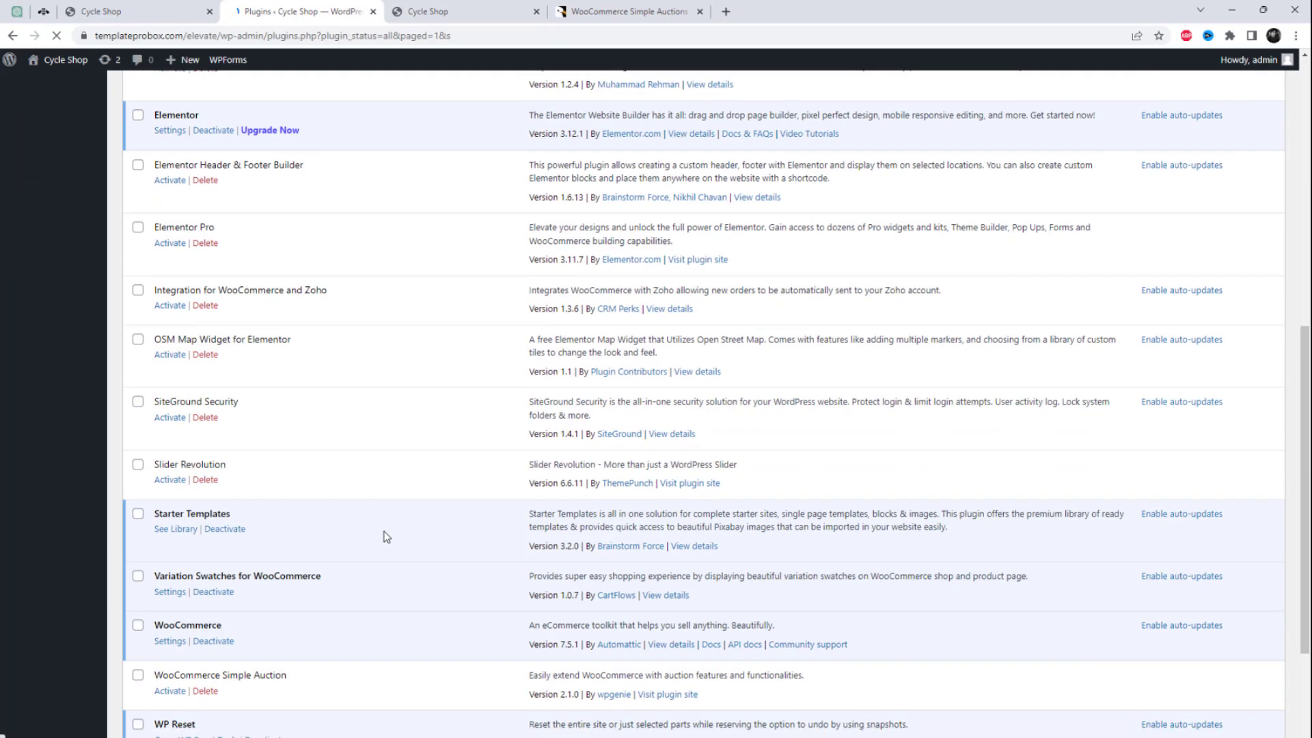
click(161, 514)
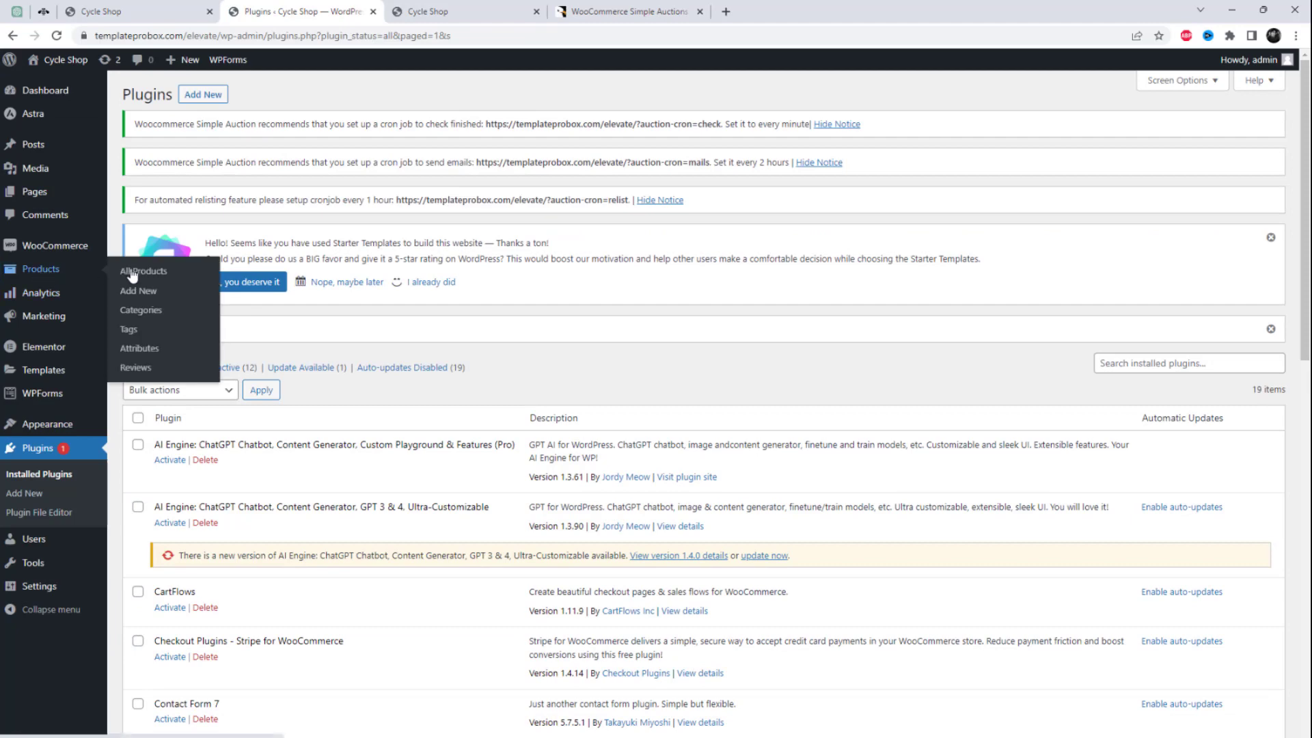
click(141, 271)
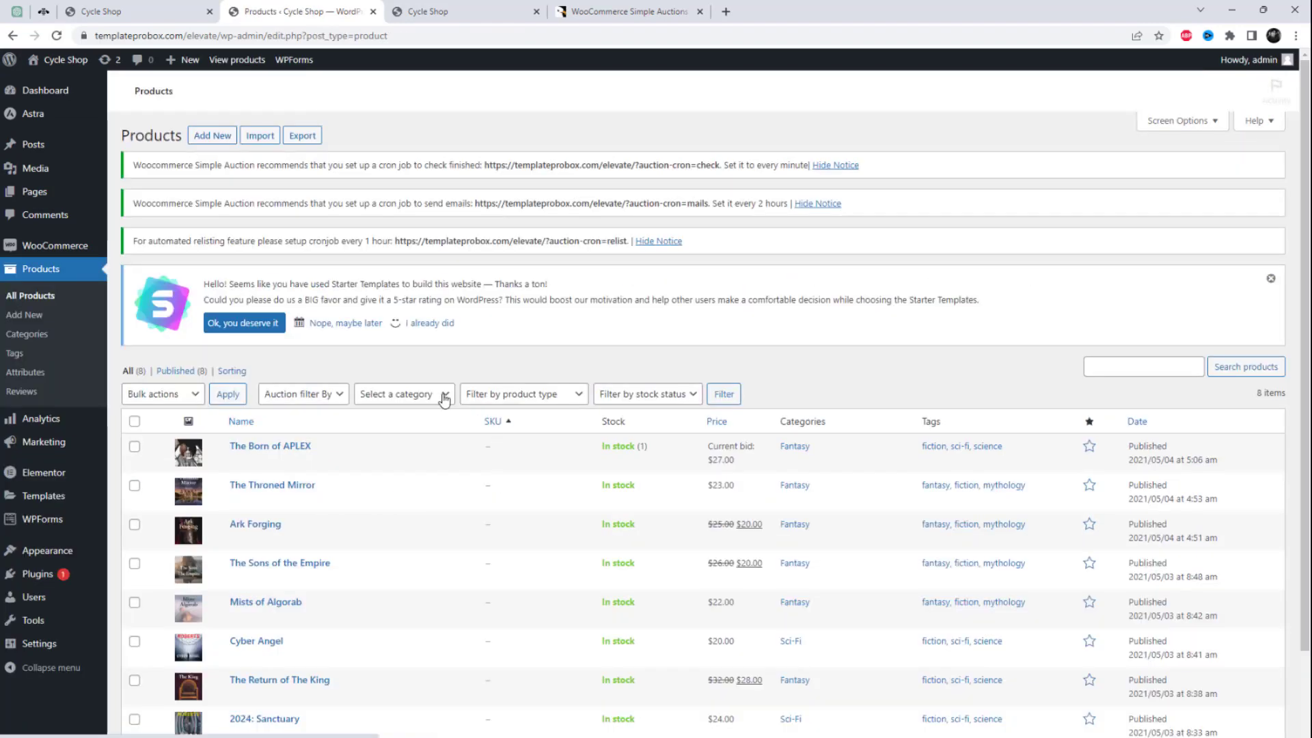
Preview The Throned Mirror's store page in a new tab, then open the product for editing
scroll(394, 379, down, 1)
mouse_move(268, 422)
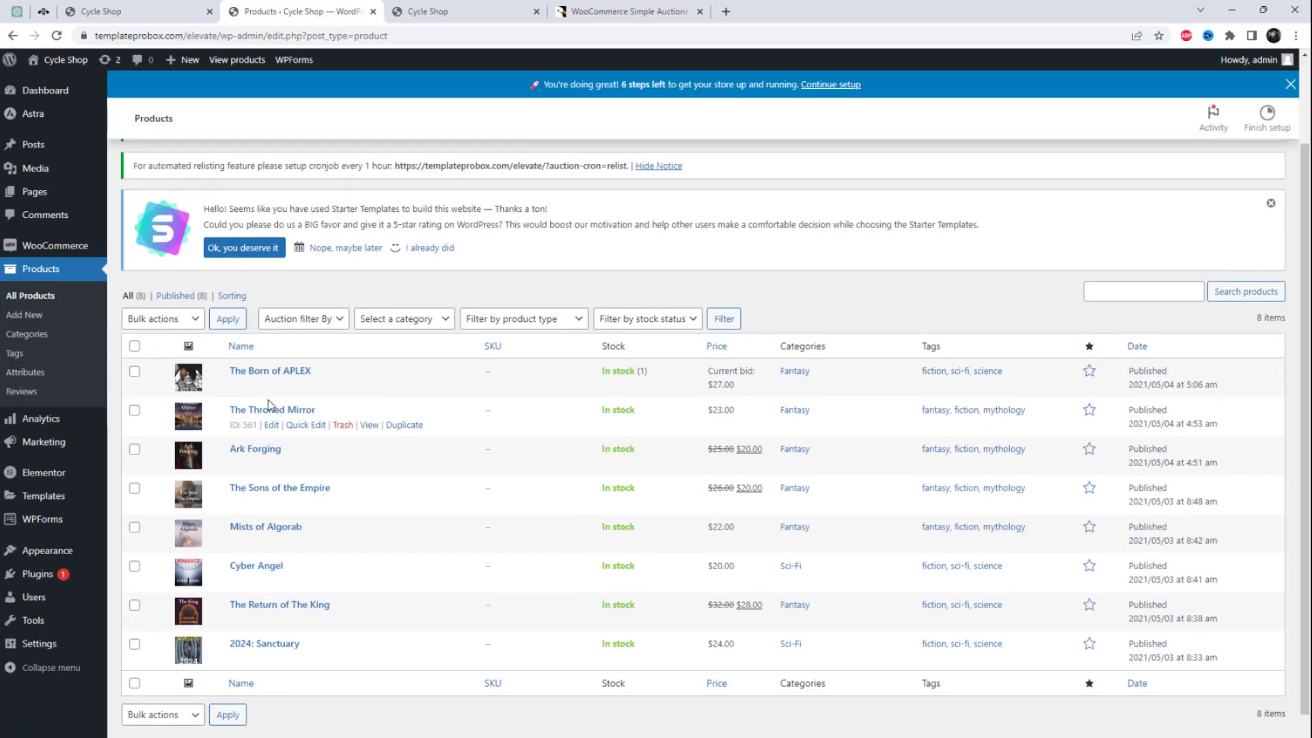
right_click(364, 426)
click(397, 437)
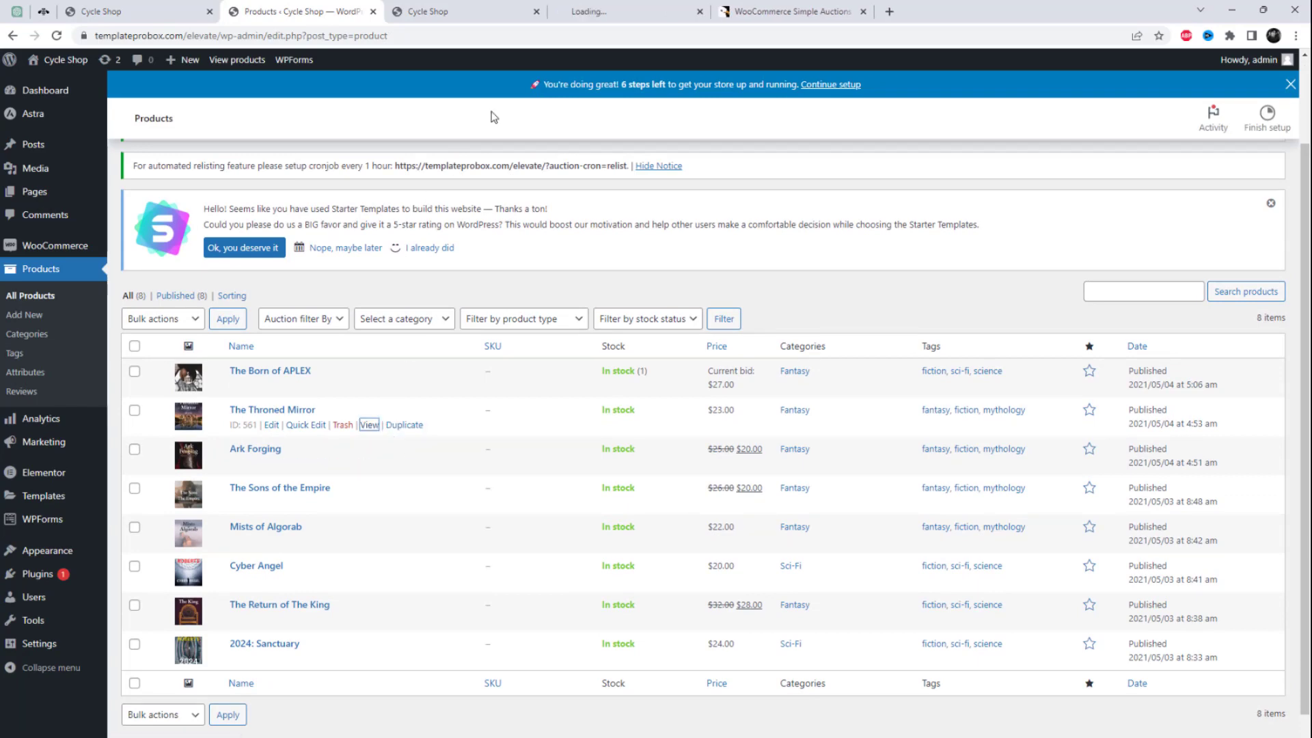
click(625, 11)
drag(625, 11, 447, 52)
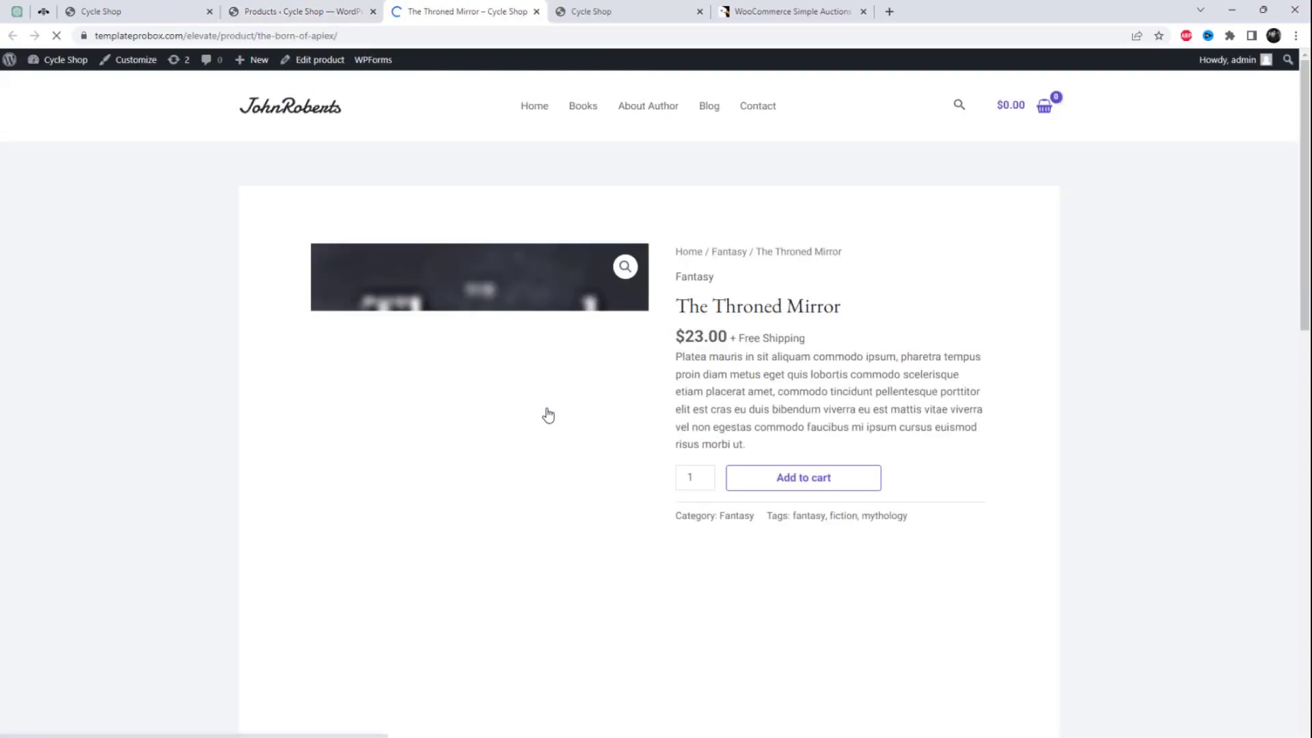
scroll(606, 351, down, 2)
click(290, 6)
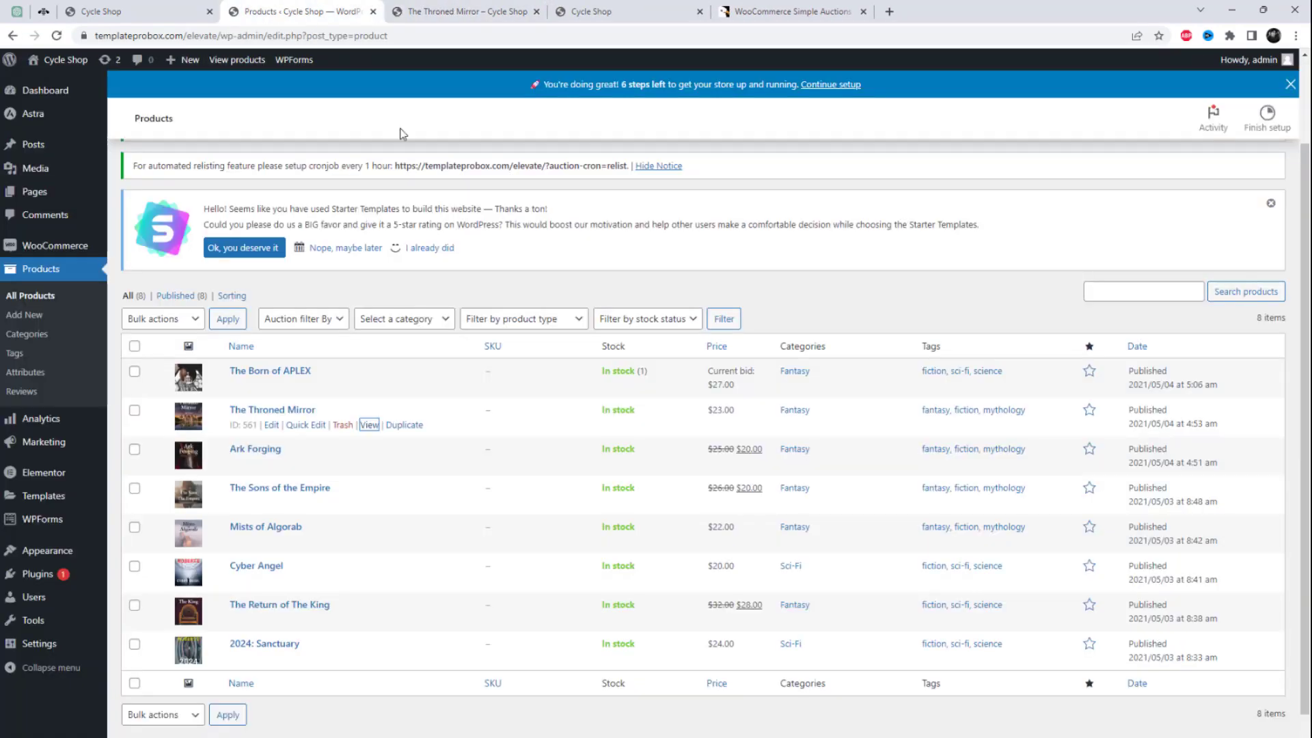
click(272, 424)
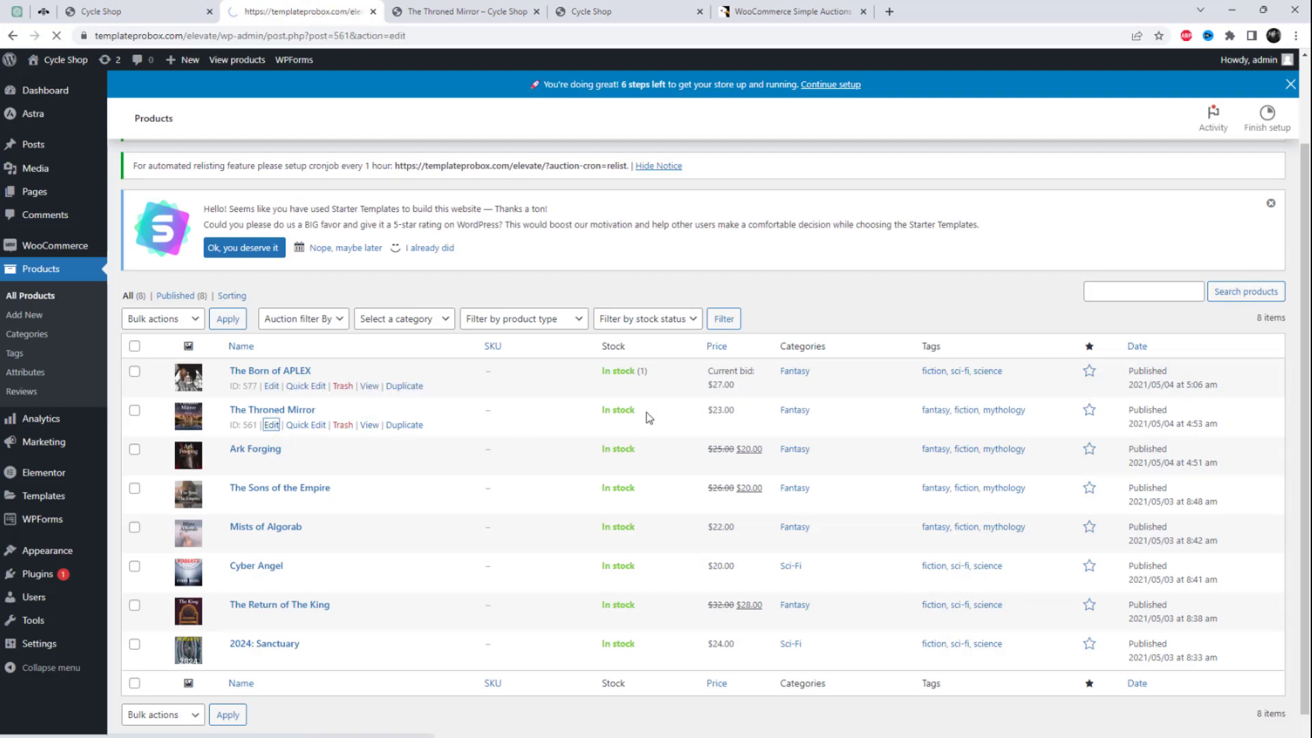
scroll(651, 412, down, 6)
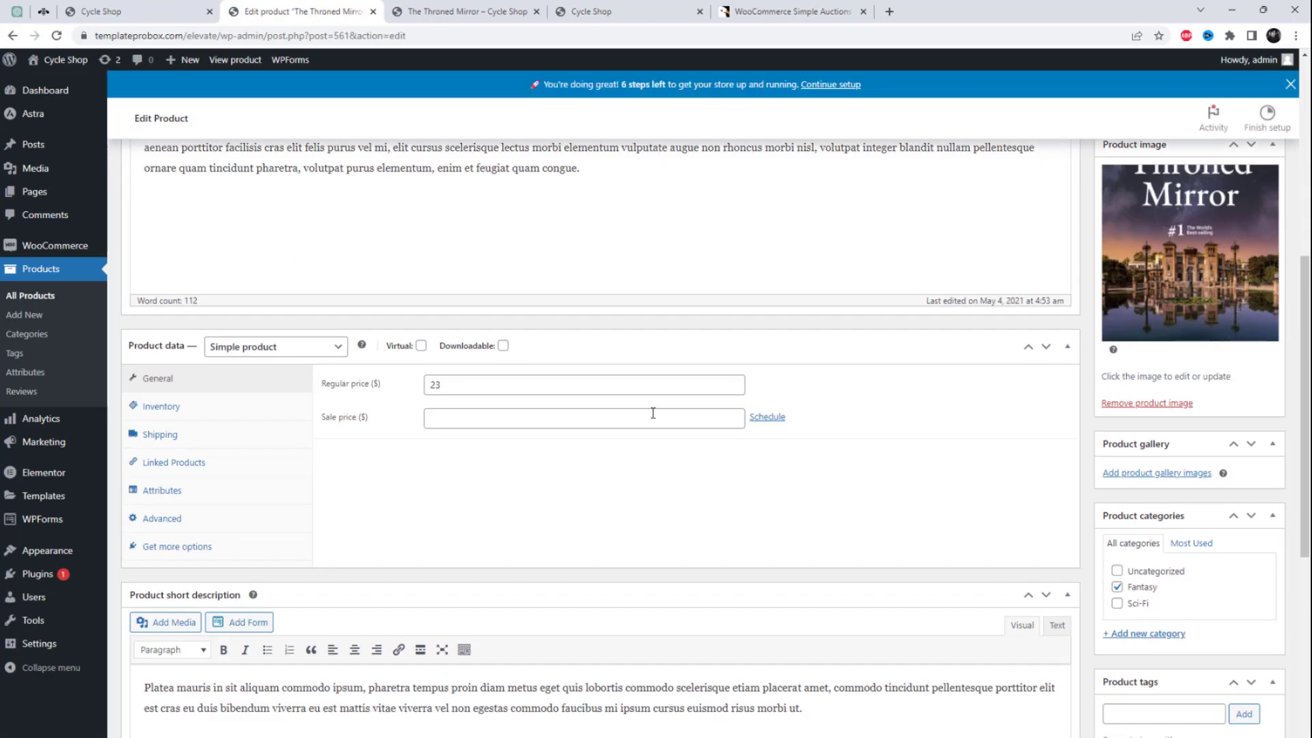
Make The Throned Mirror an Auction product with auction type Normal
click(309, 388)
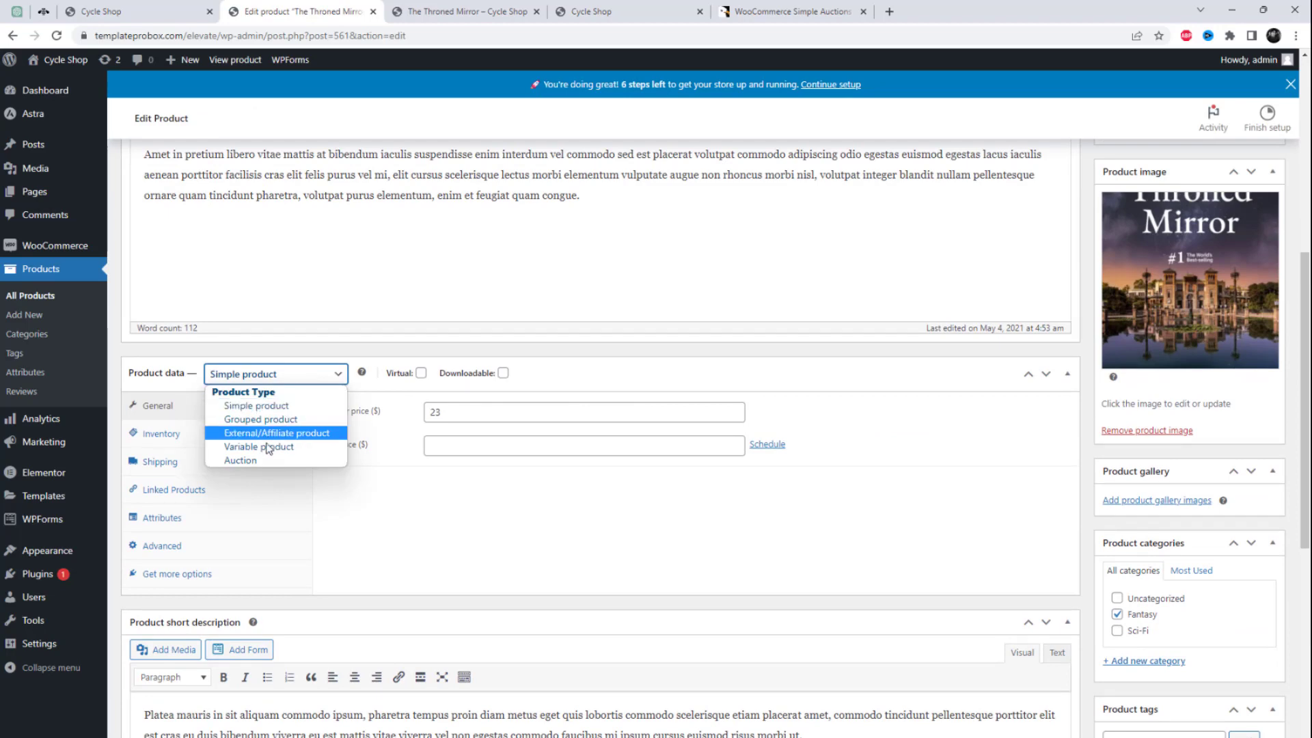
click(258, 459)
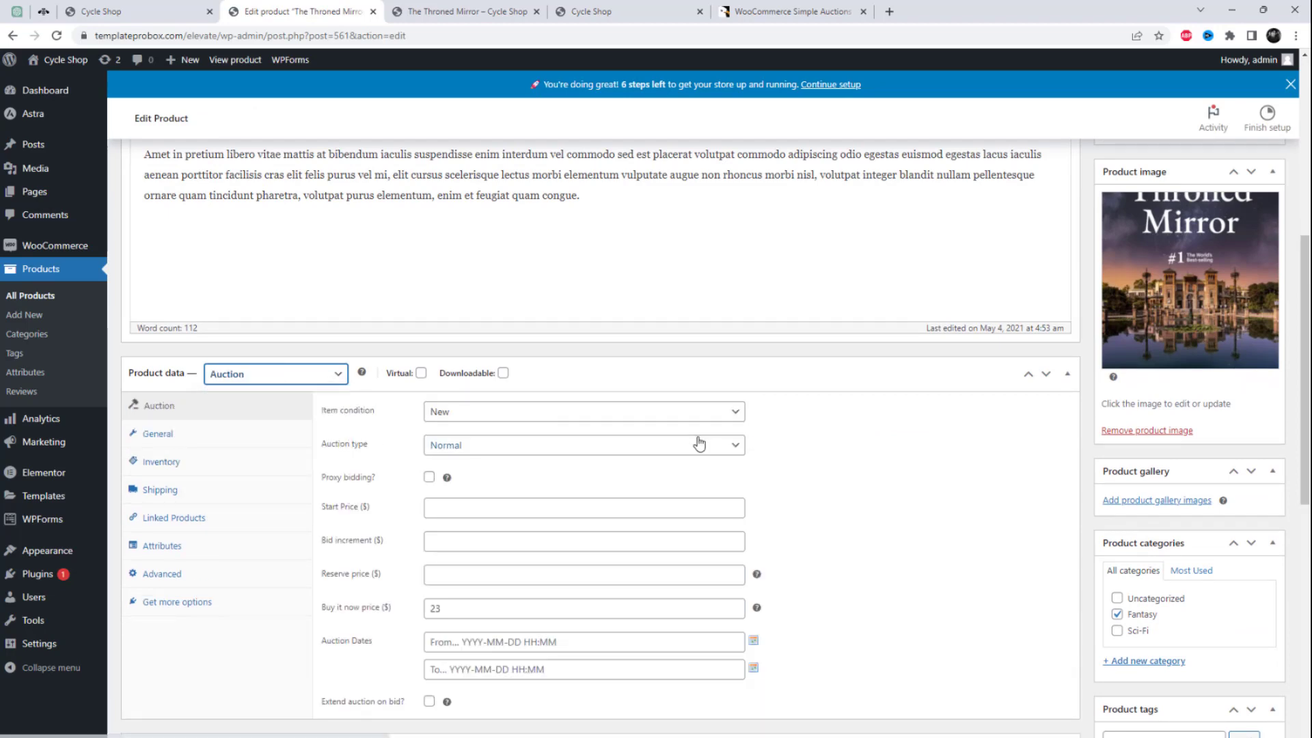
scroll(751, 465, down, 2)
click(460, 333)
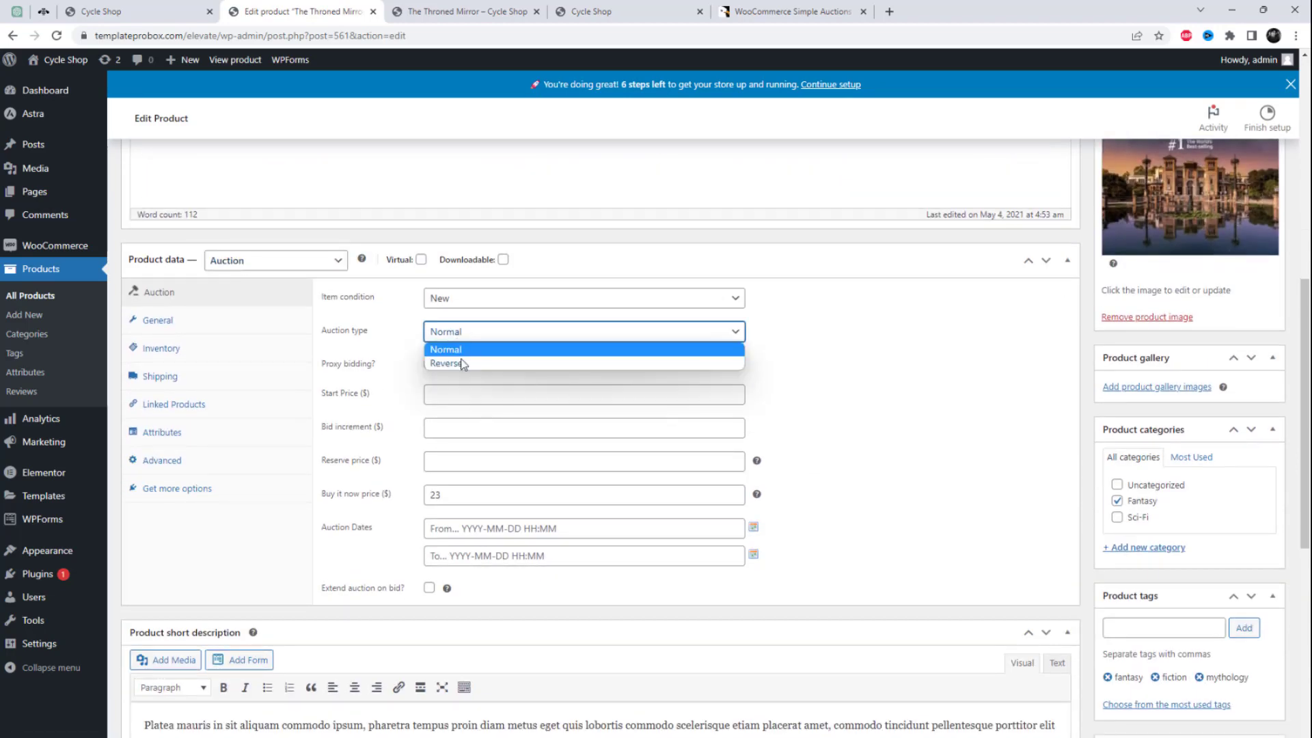
click(461, 362)
click(469, 334)
click(461, 351)
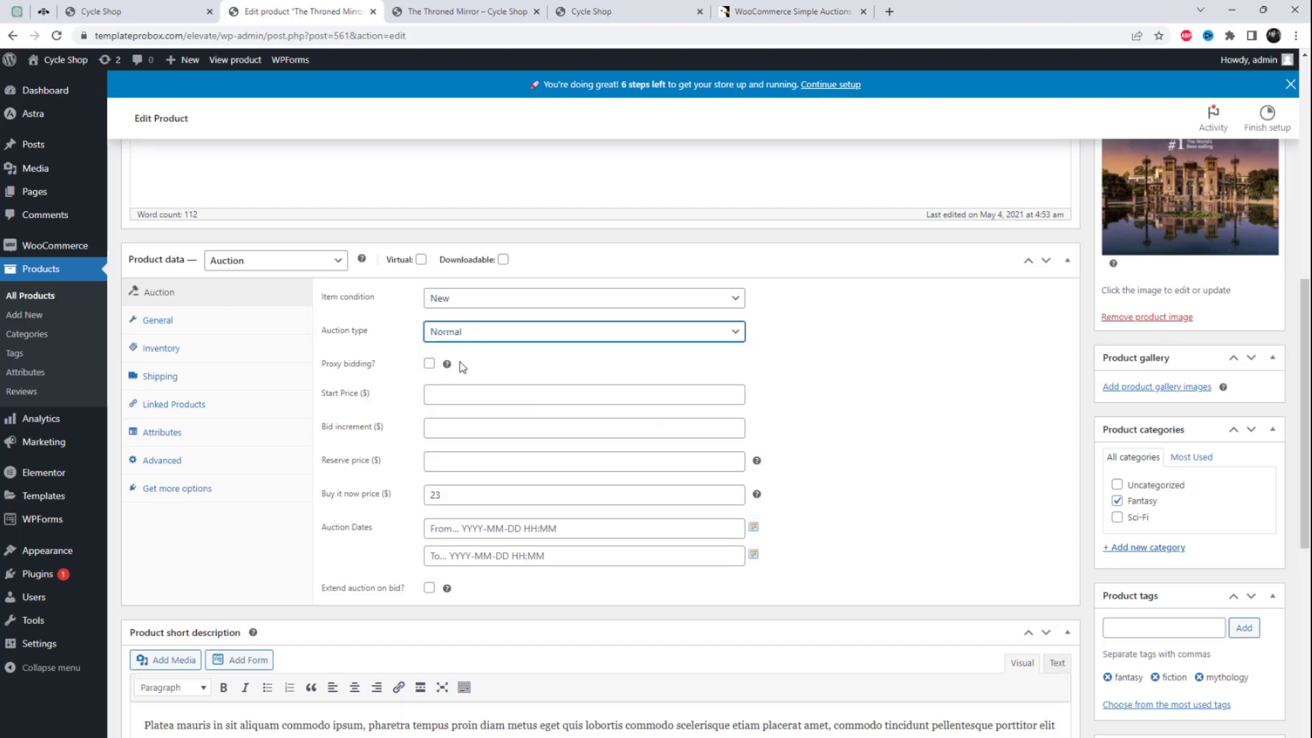
Set the auction start price to 23 and the bid increment to 3
click(445, 396)
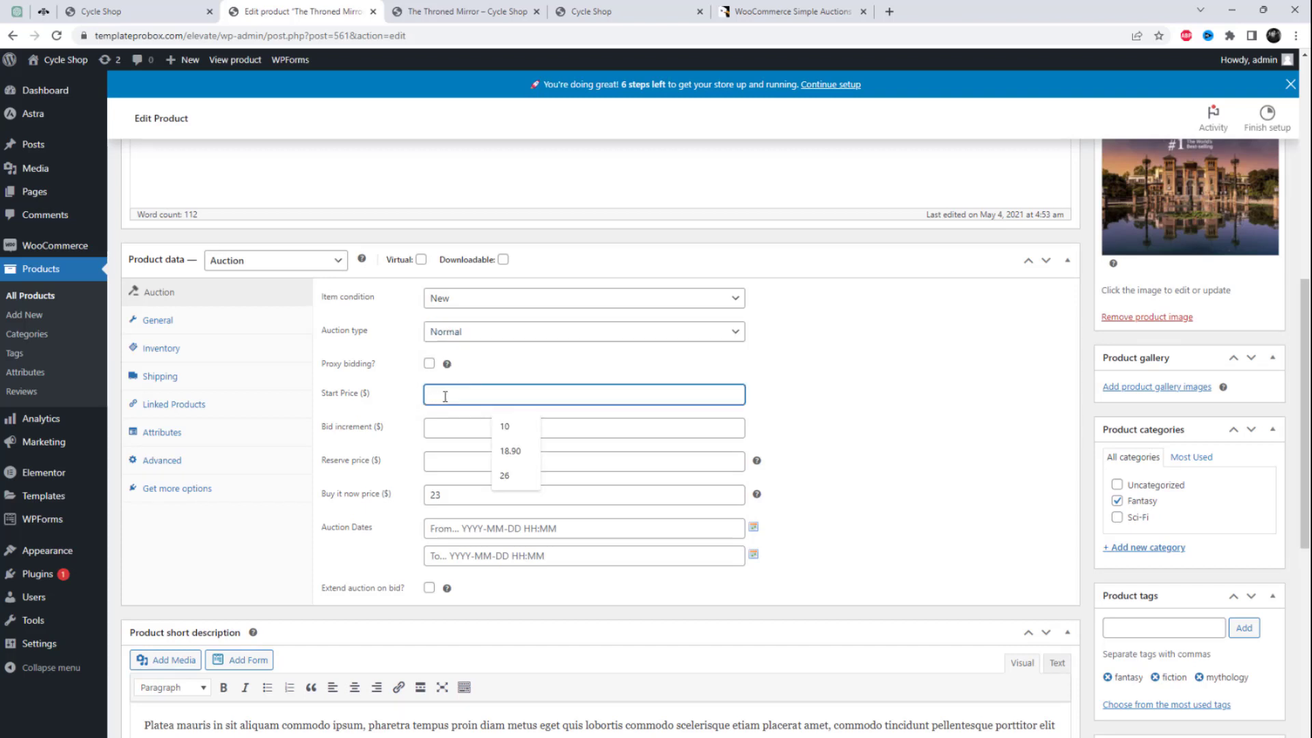
text(23)
click(825, 418)
click(500, 426)
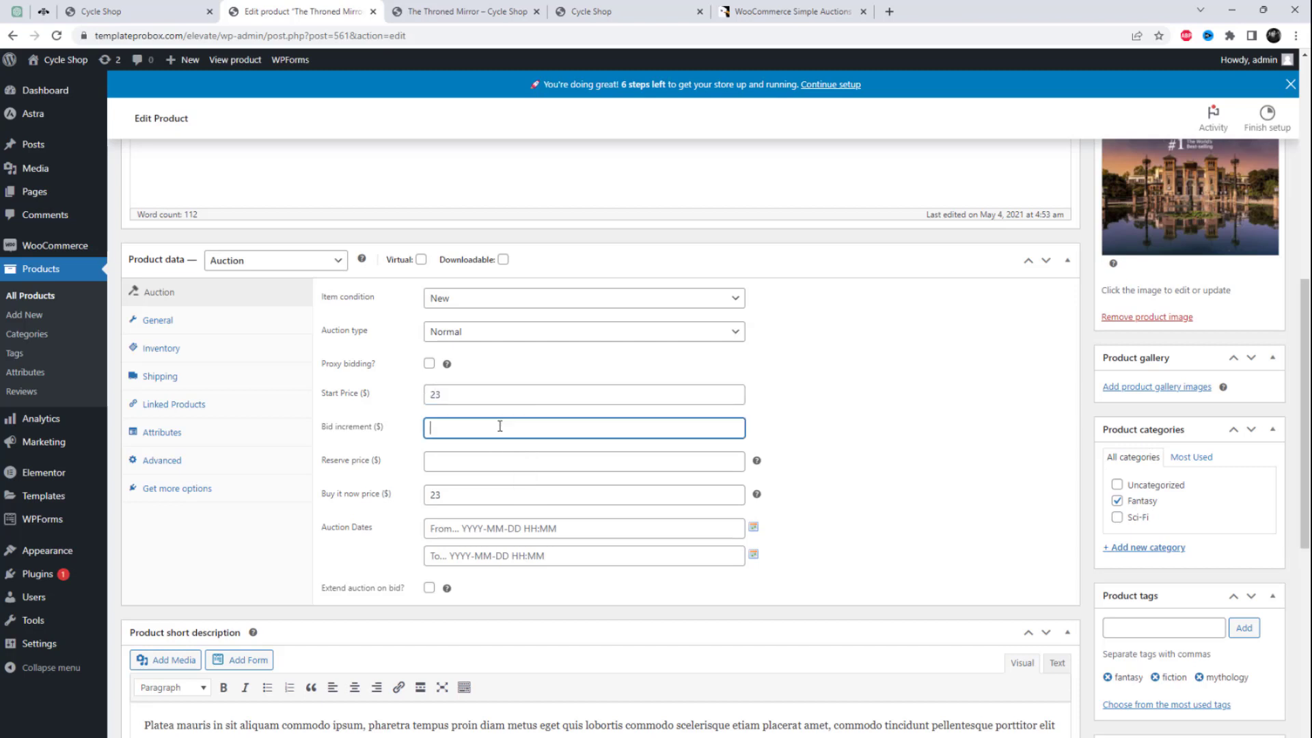
text(3)
click(926, 423)
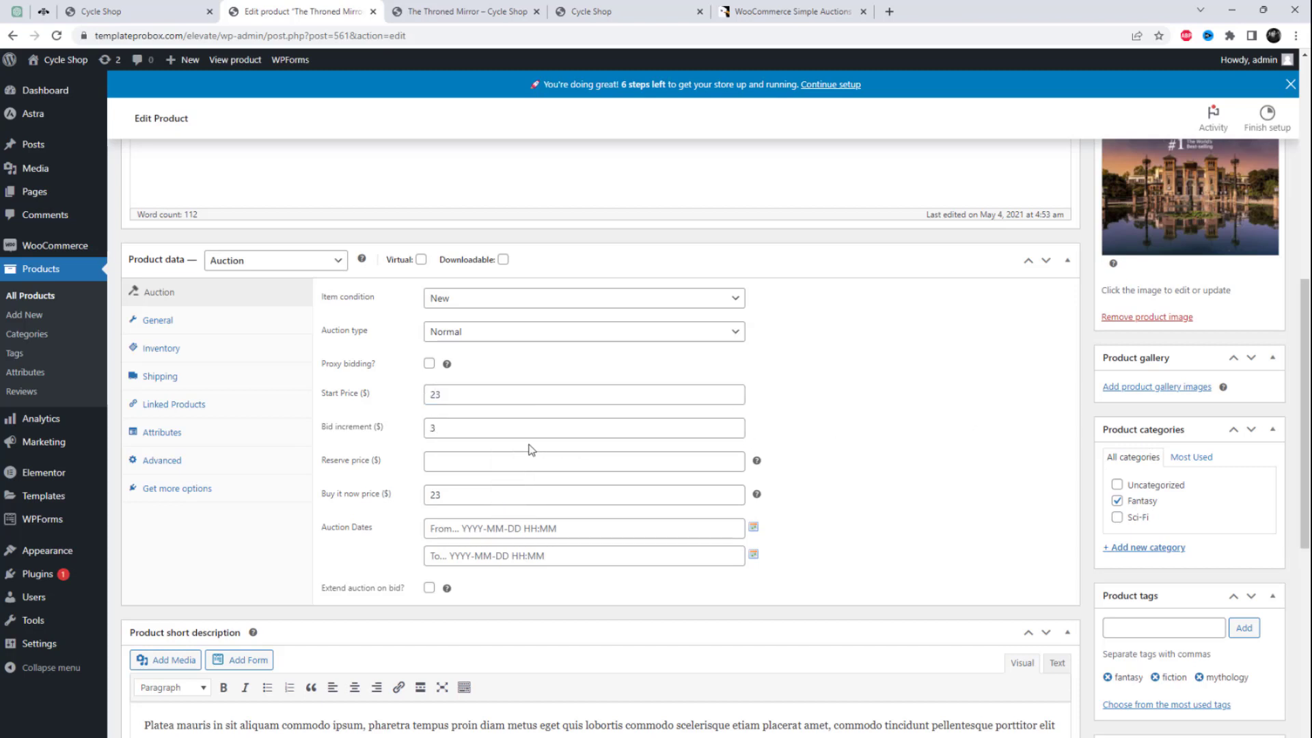
Set the reserve price to 32 and the buy-it-now price to 40
click(485, 465)
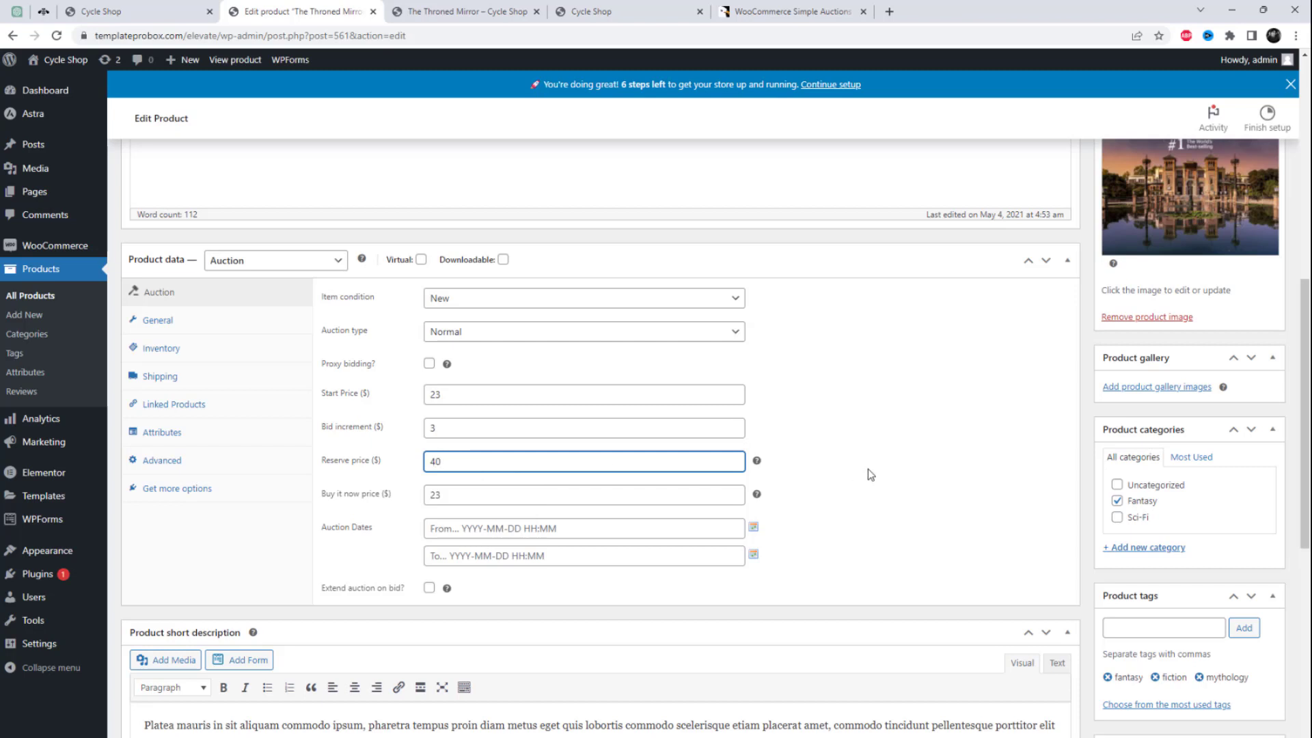
click(784, 469)
mouse_move(757, 461)
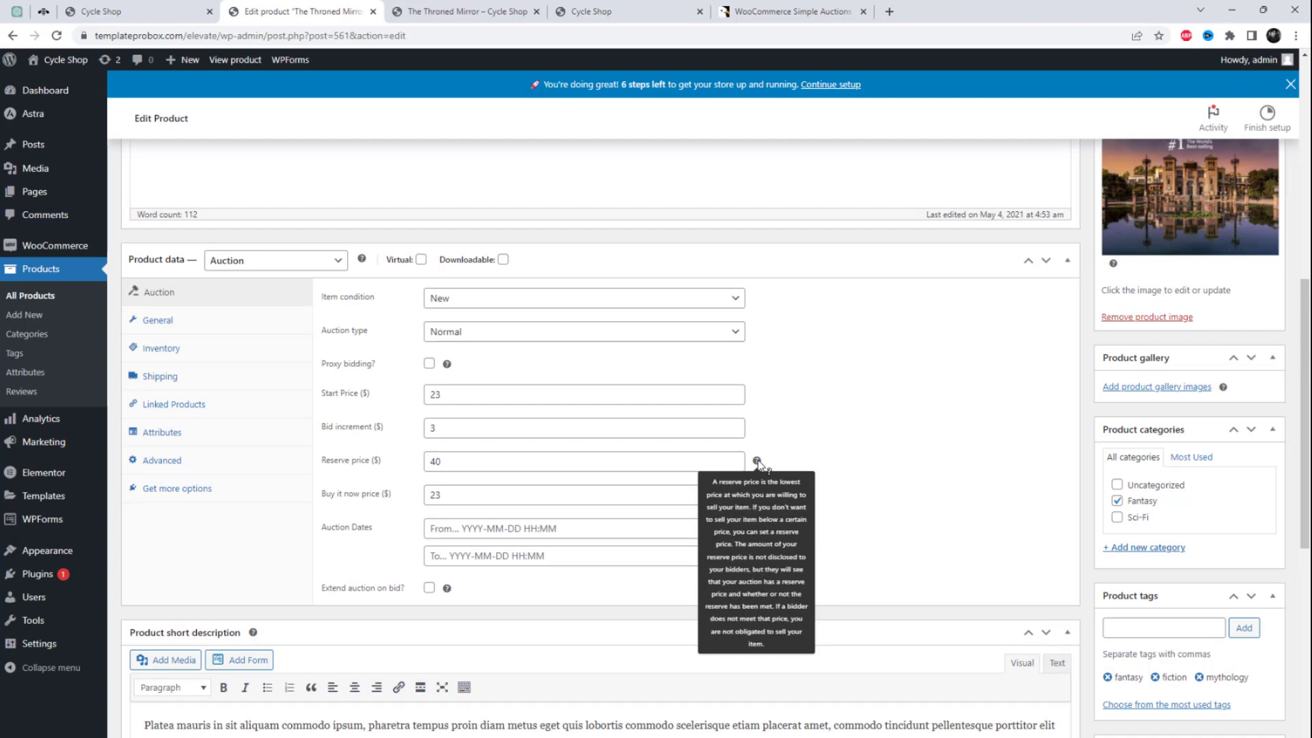
click(388, 461)
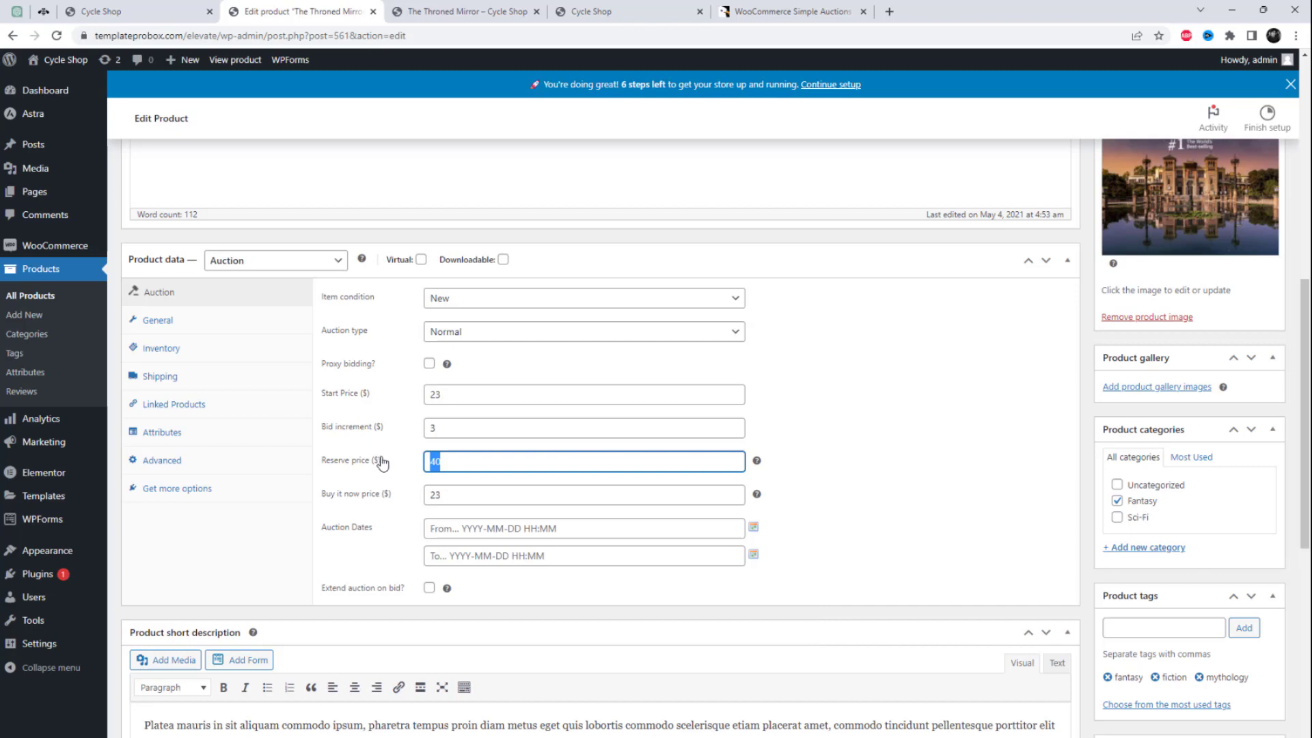
text(32)
click(893, 486)
click(465, 497)
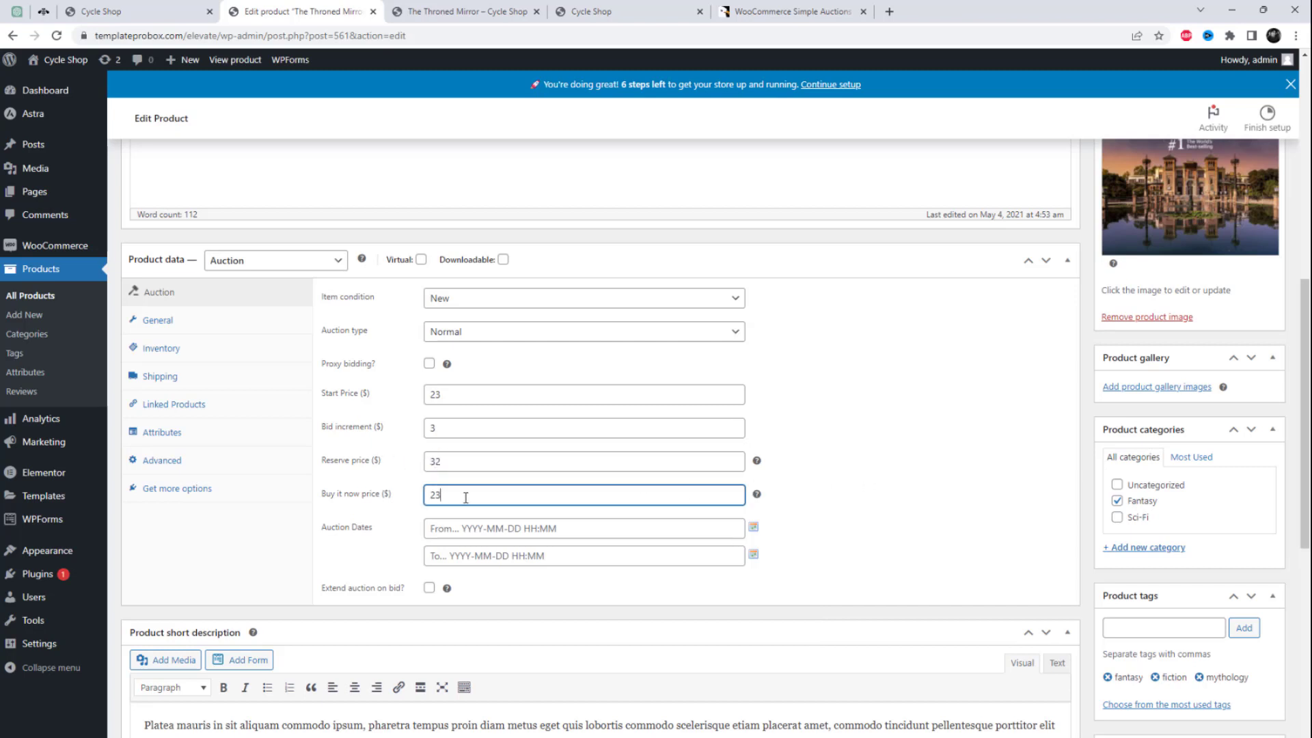
click(394, 500)
mouse_move(758, 499)
text(40)
Schedule the auction from April 6 to April 9, 2023
click(753, 530)
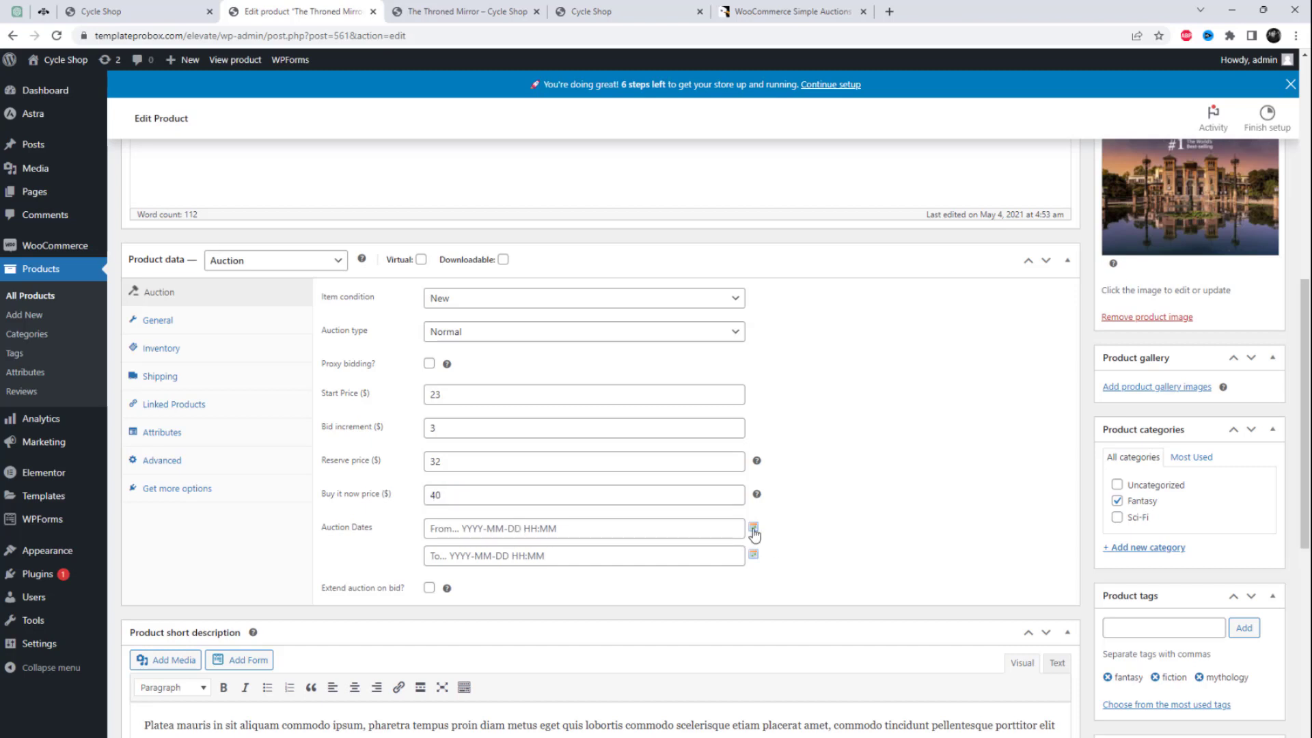
click(514, 362)
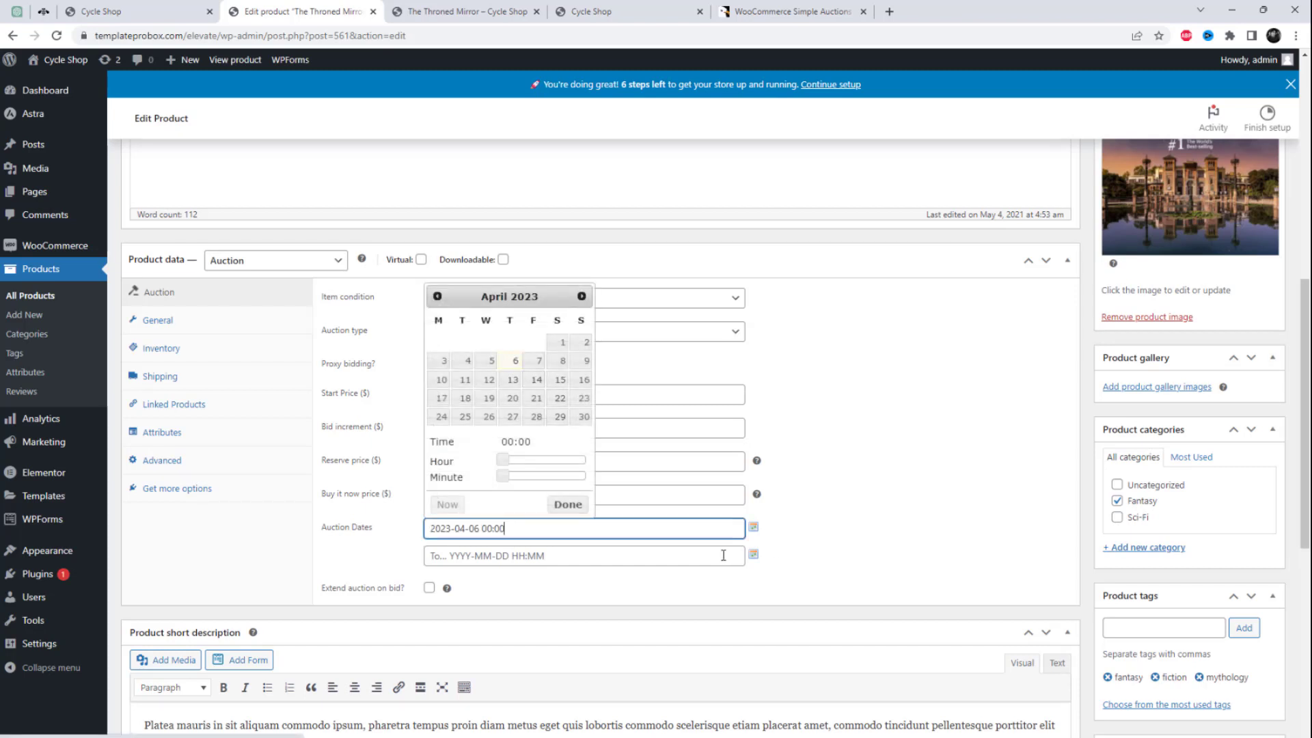
click(753, 554)
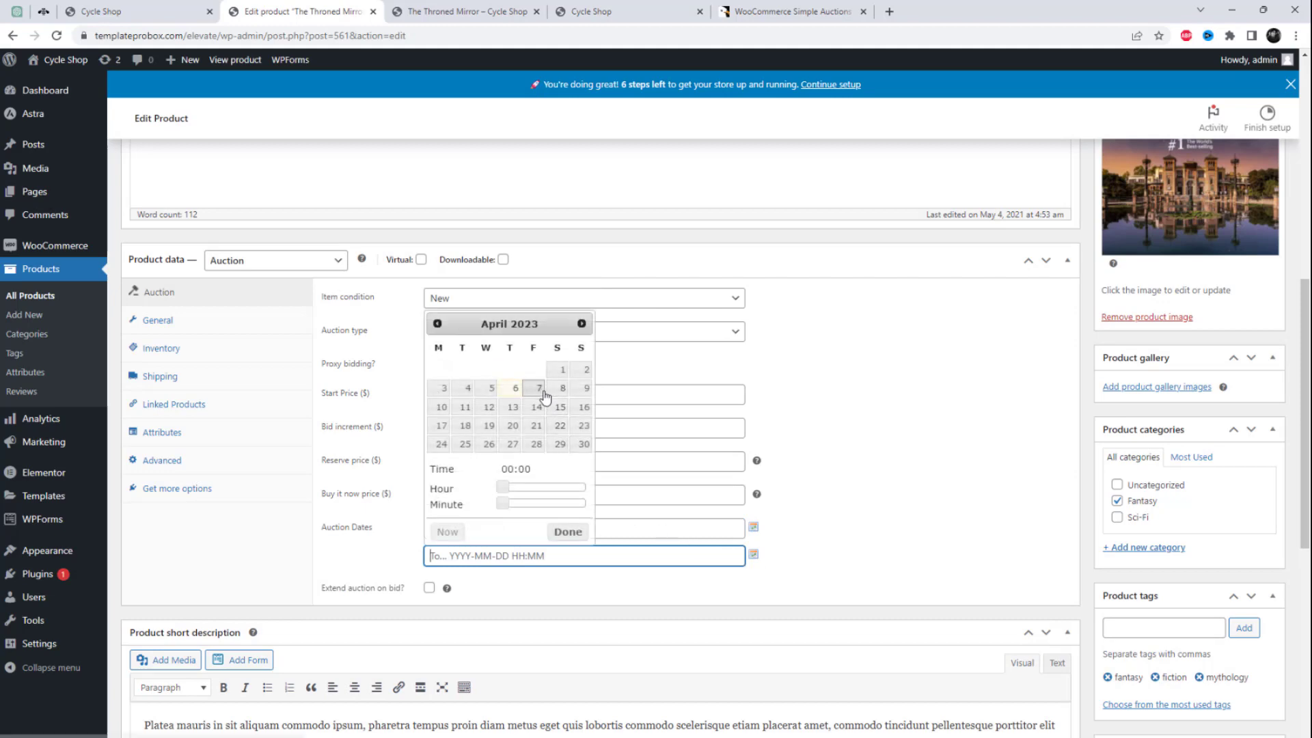
click(586, 388)
click(887, 502)
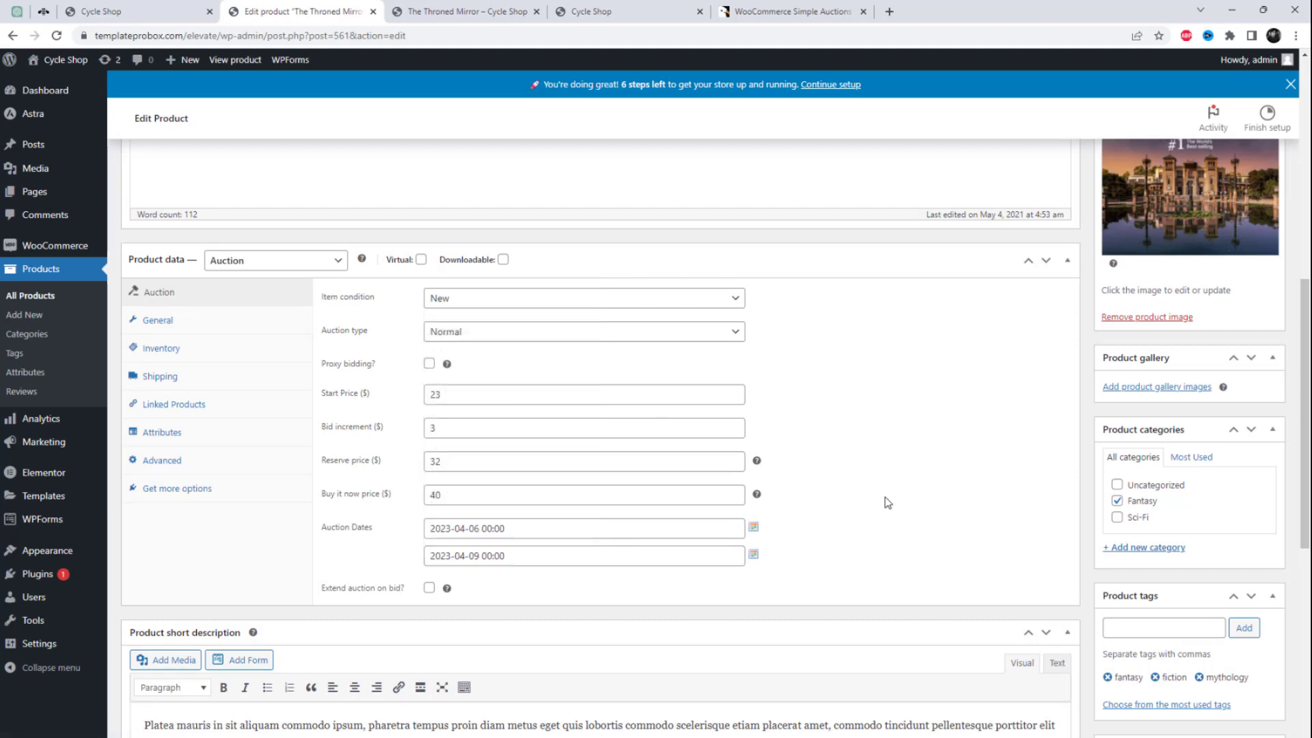
Keep the item condition as New and update the product
scroll(886, 520, up, 2)
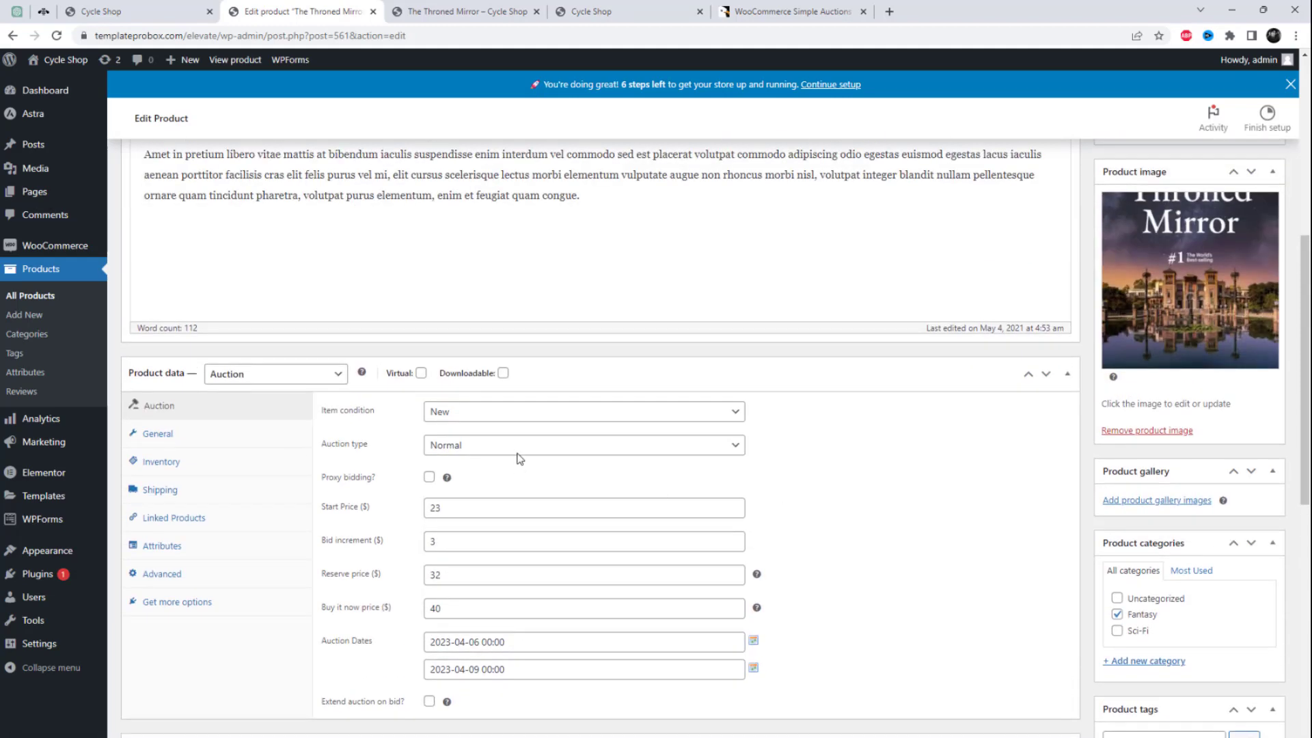
click(513, 415)
click(480, 444)
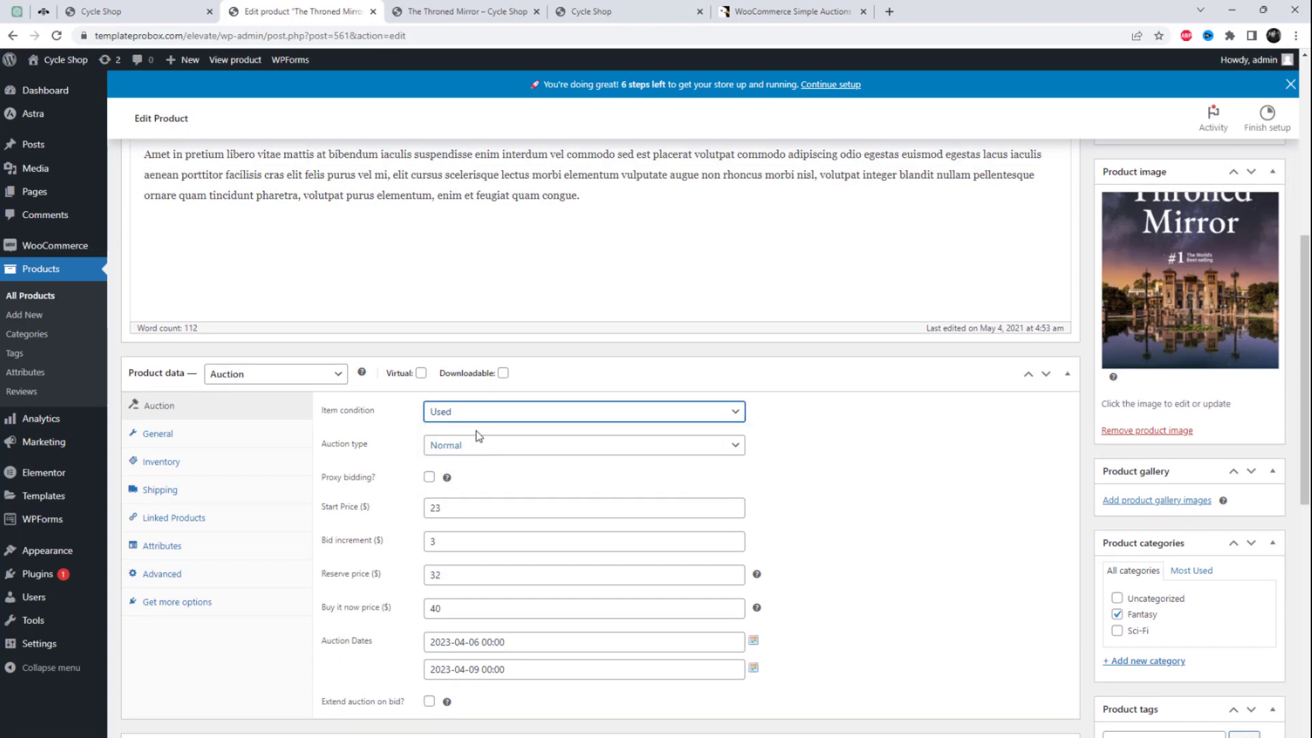
click(474, 420)
click(474, 430)
scroll(852, 546, up, 2)
scroll(857, 545, up, 6)
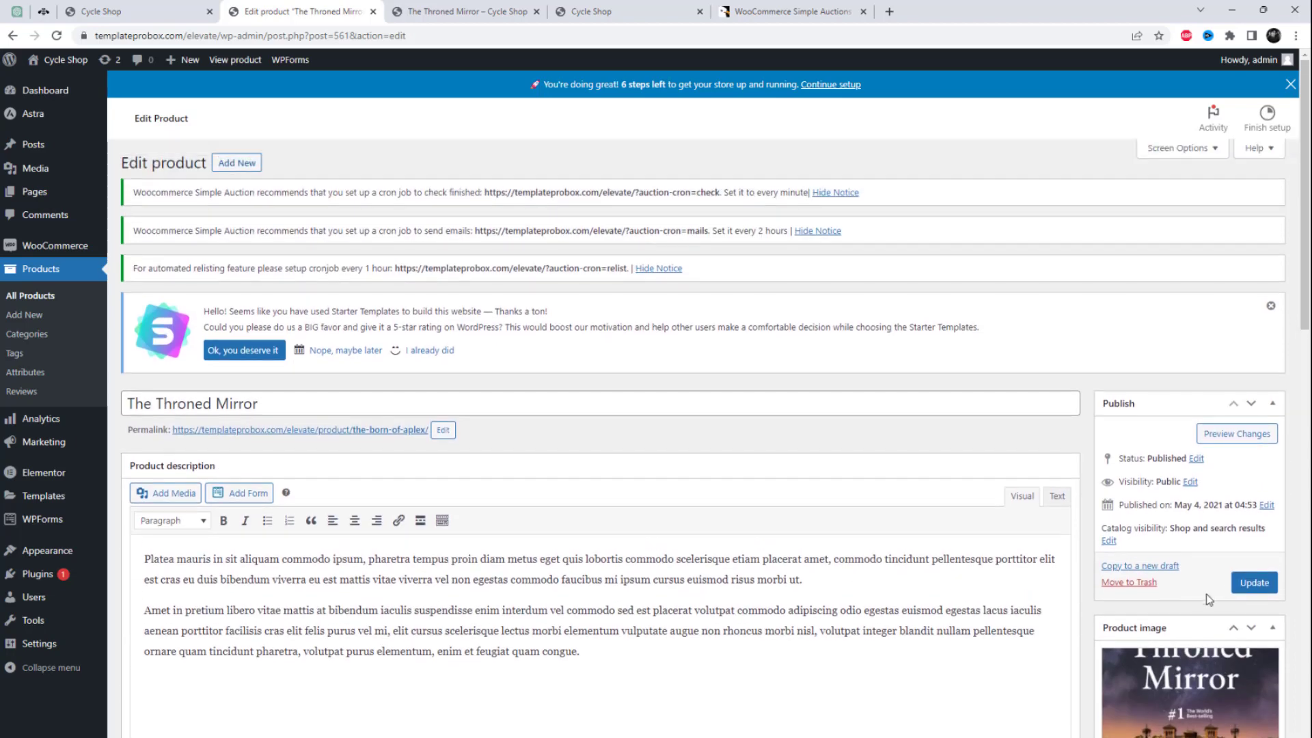
click(1244, 585)
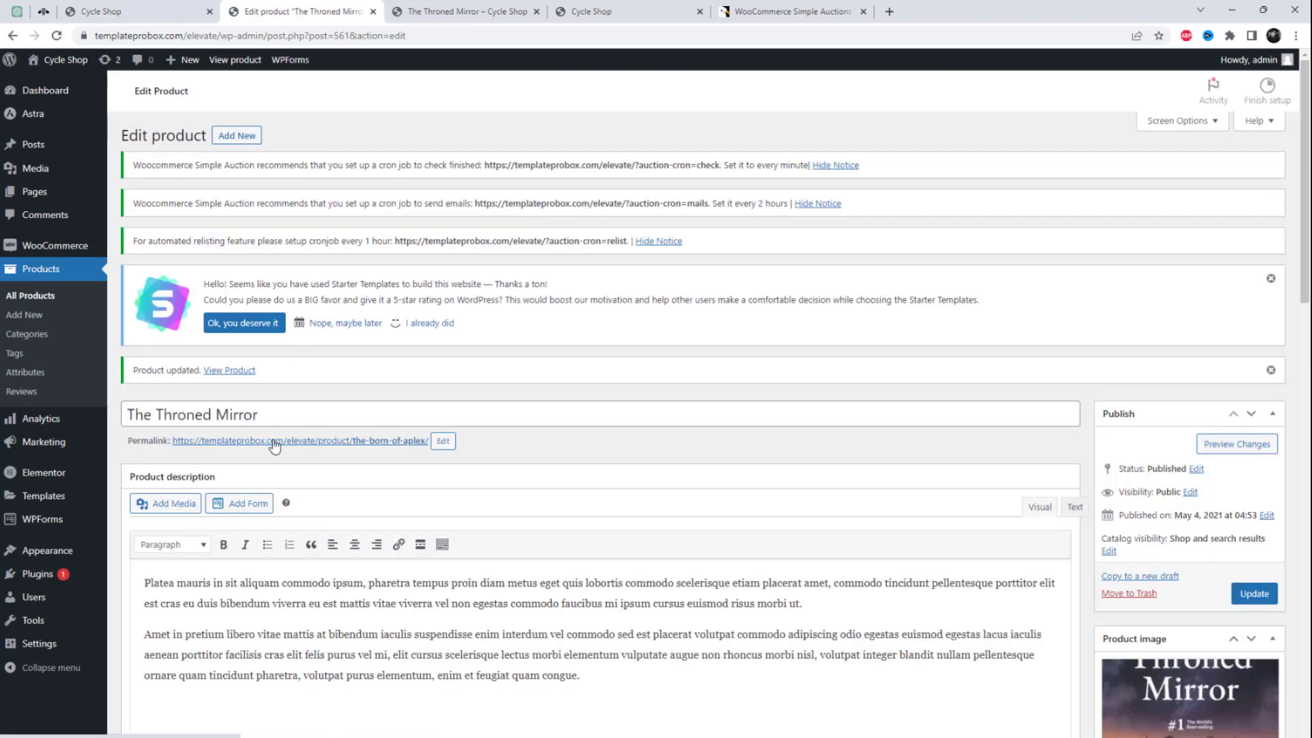
Check The Throned Mirror's store page for the $23.00 starting bid and $40.00 buy-now, then return to editing
right_click(275, 447)
right_click(249, 468)
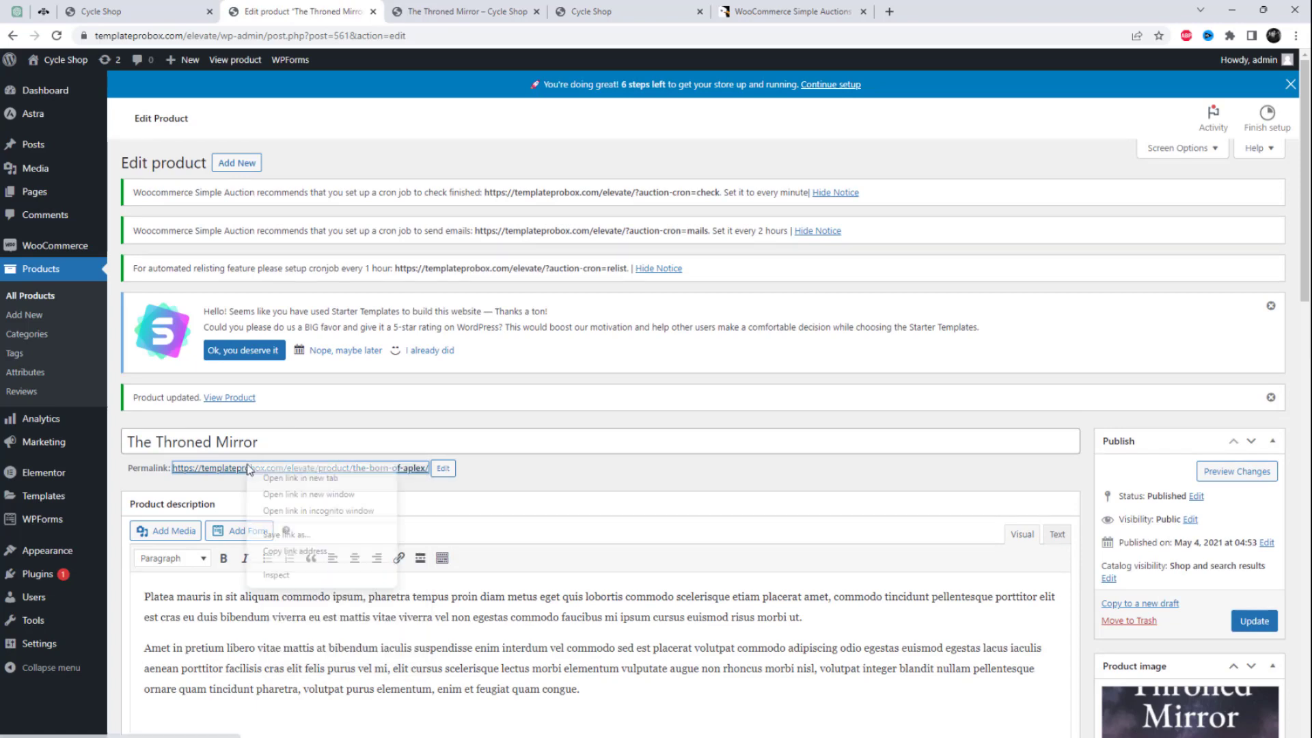
click(299, 478)
click(793, 11)
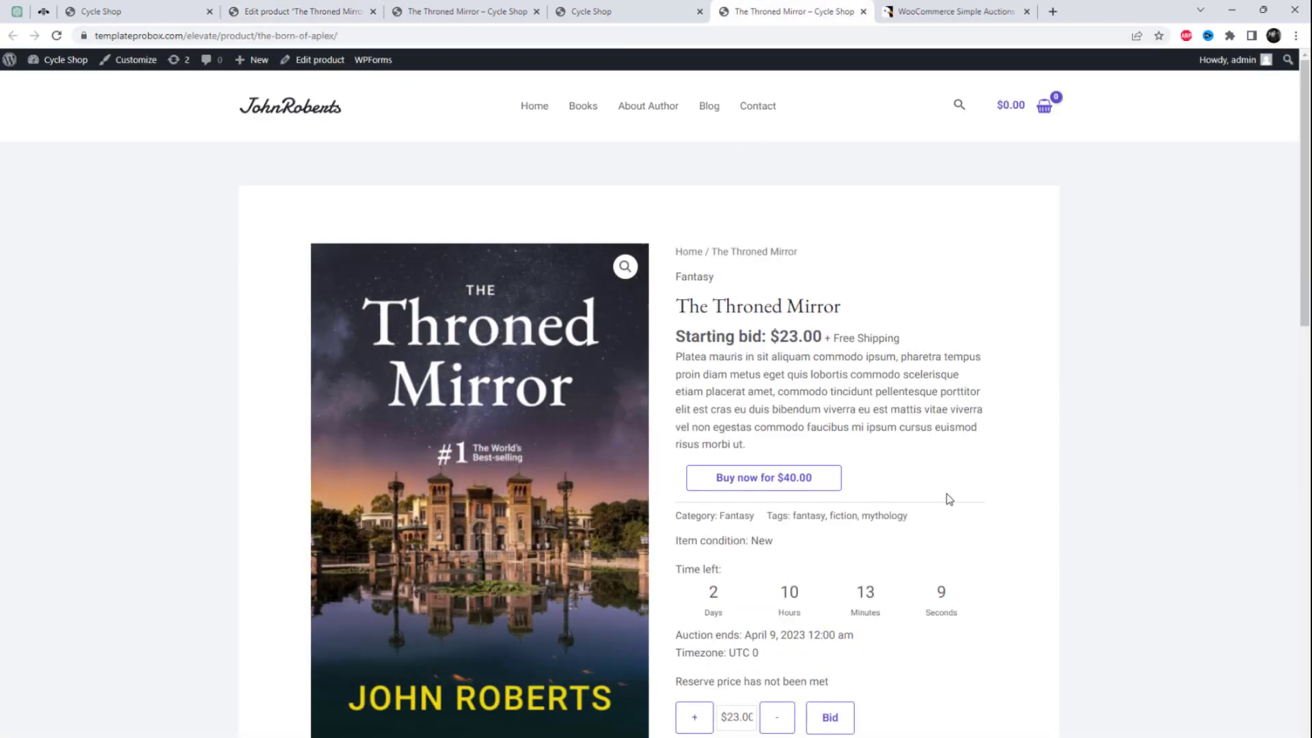
scroll(946, 499, down, 2)
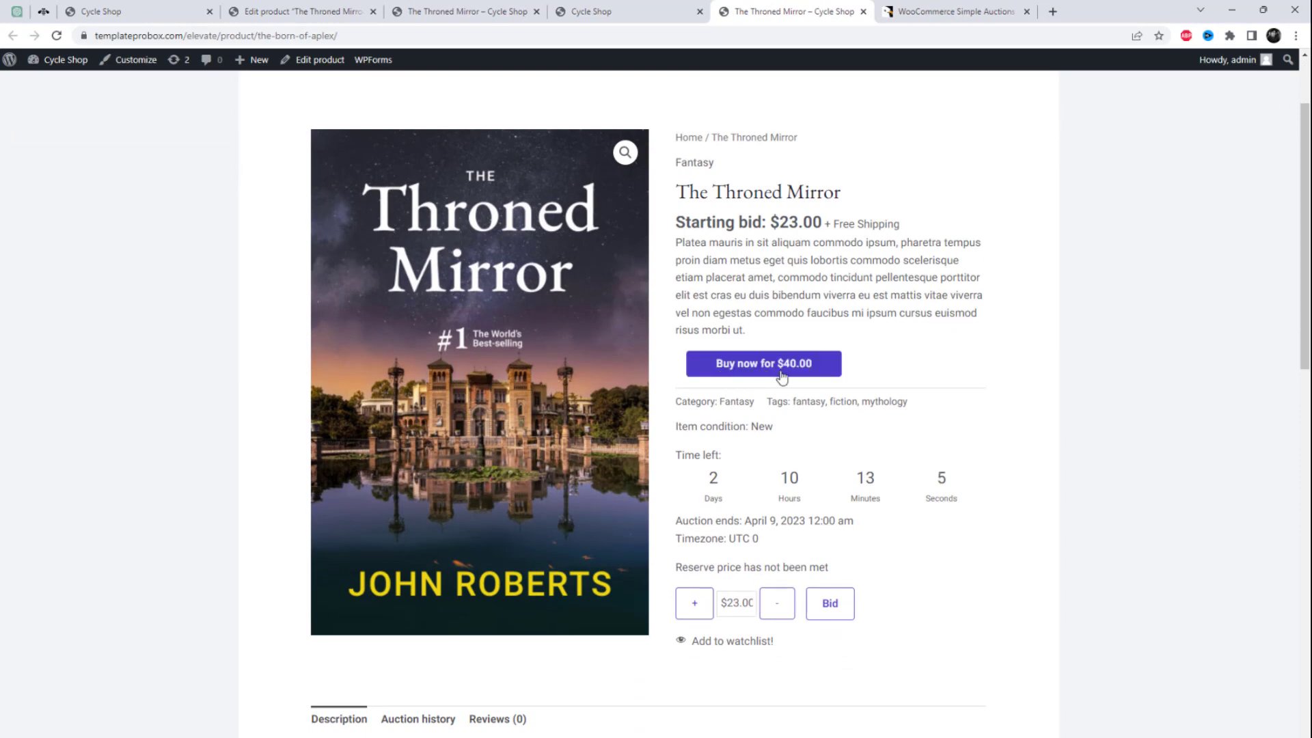
click(356, 11)
scroll(479, 555, down, 10)
drag(474, 533, 421, 532)
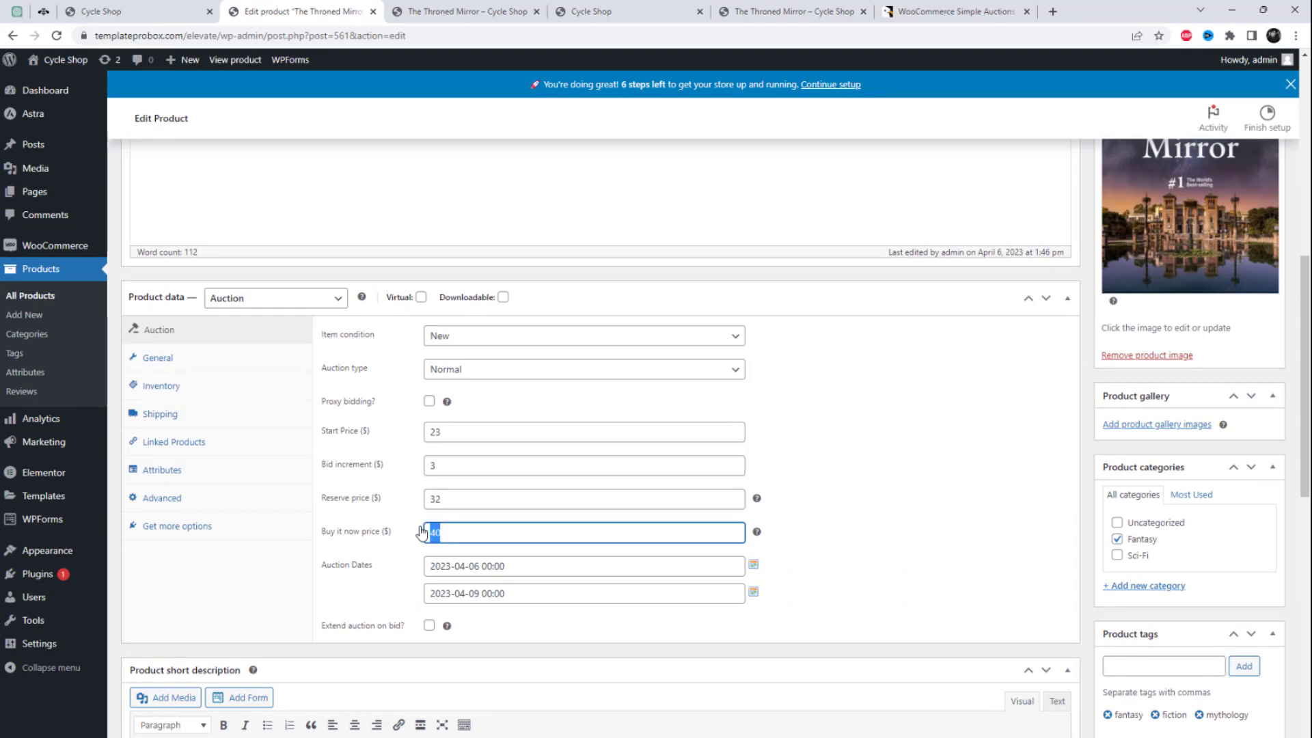
Change the buy-it-now price to 45 and update the product
text(45)
key(Return)
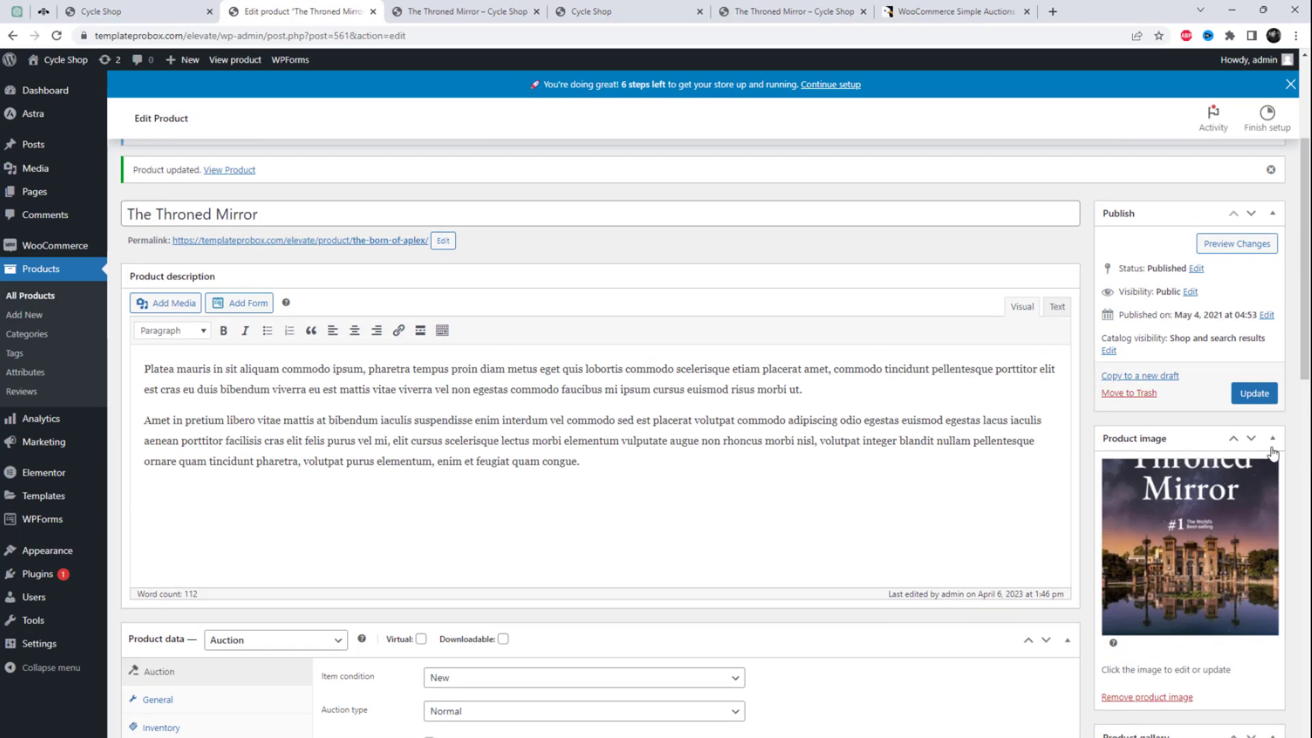
click(1254, 394)
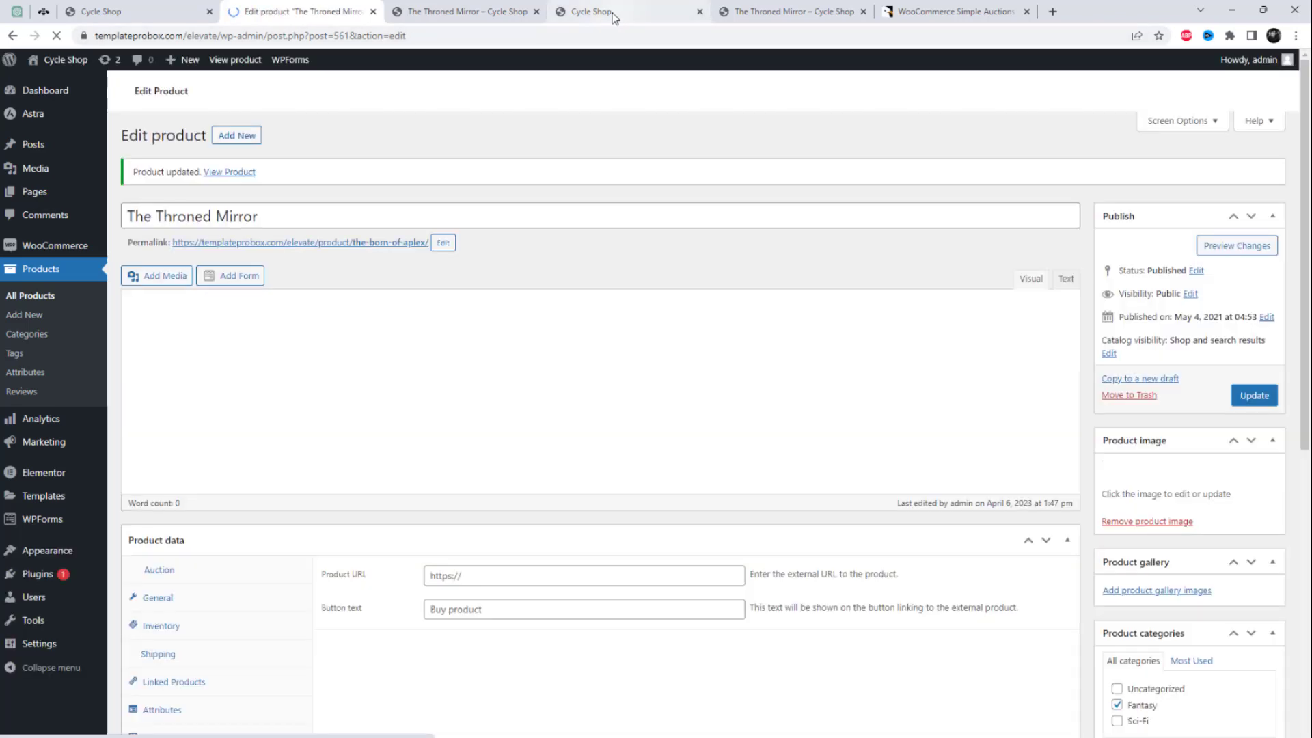
Reopen The Throned Mirror's storefront page in a new tab to review the updated auction
click(483, 14)
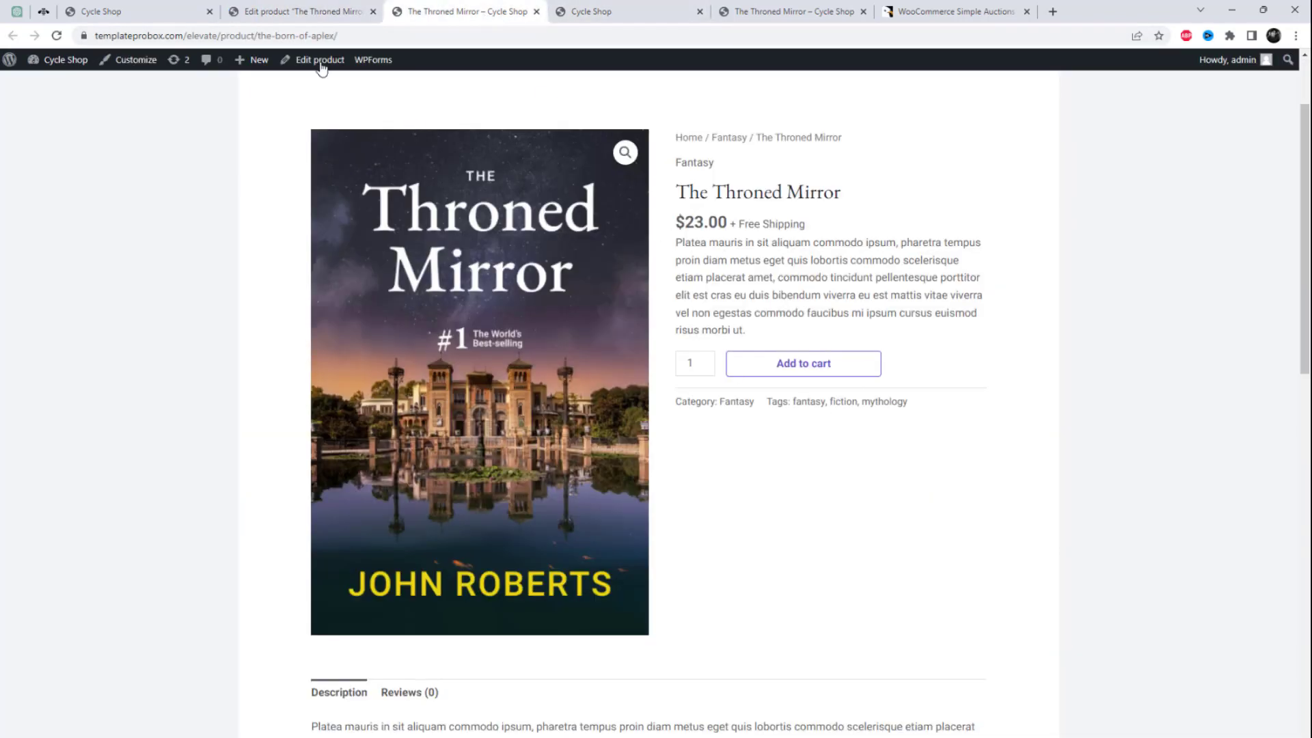
click(293, 11)
right_click(272, 477)
click(313, 485)
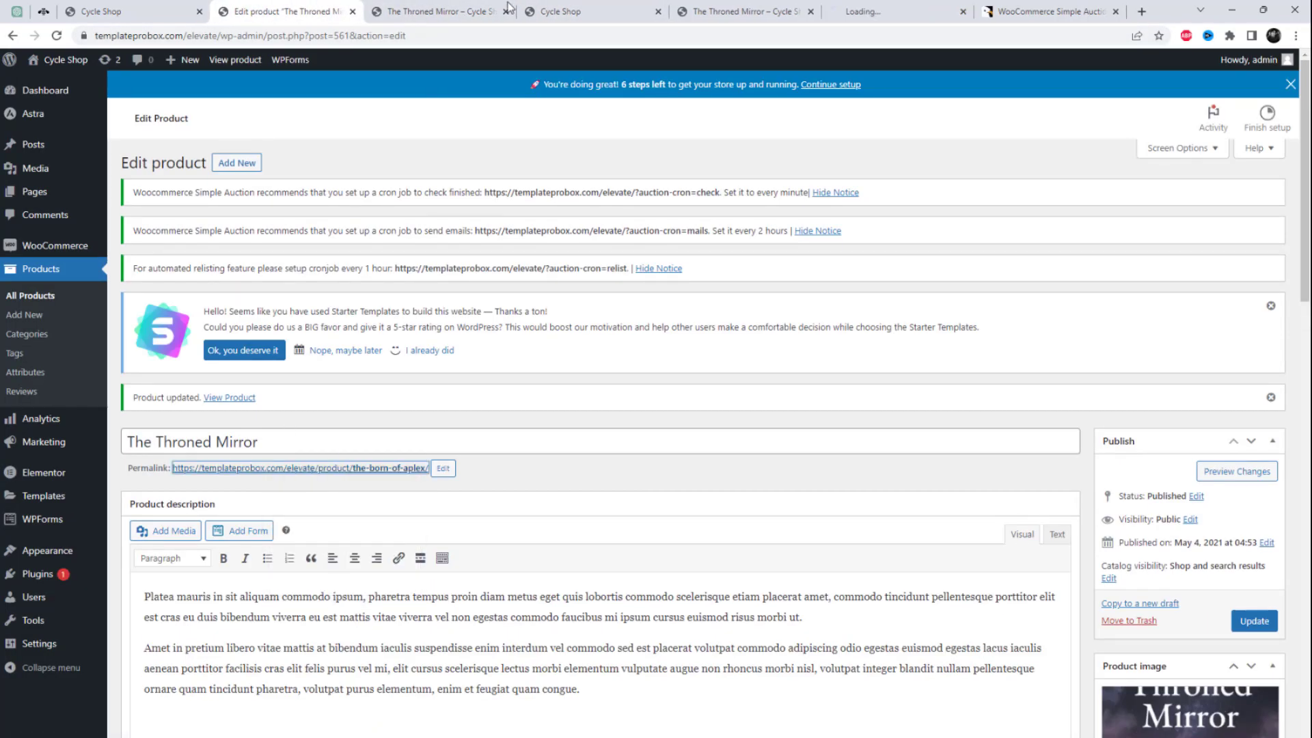
click(512, 17)
scroll(757, 527, down, 4)
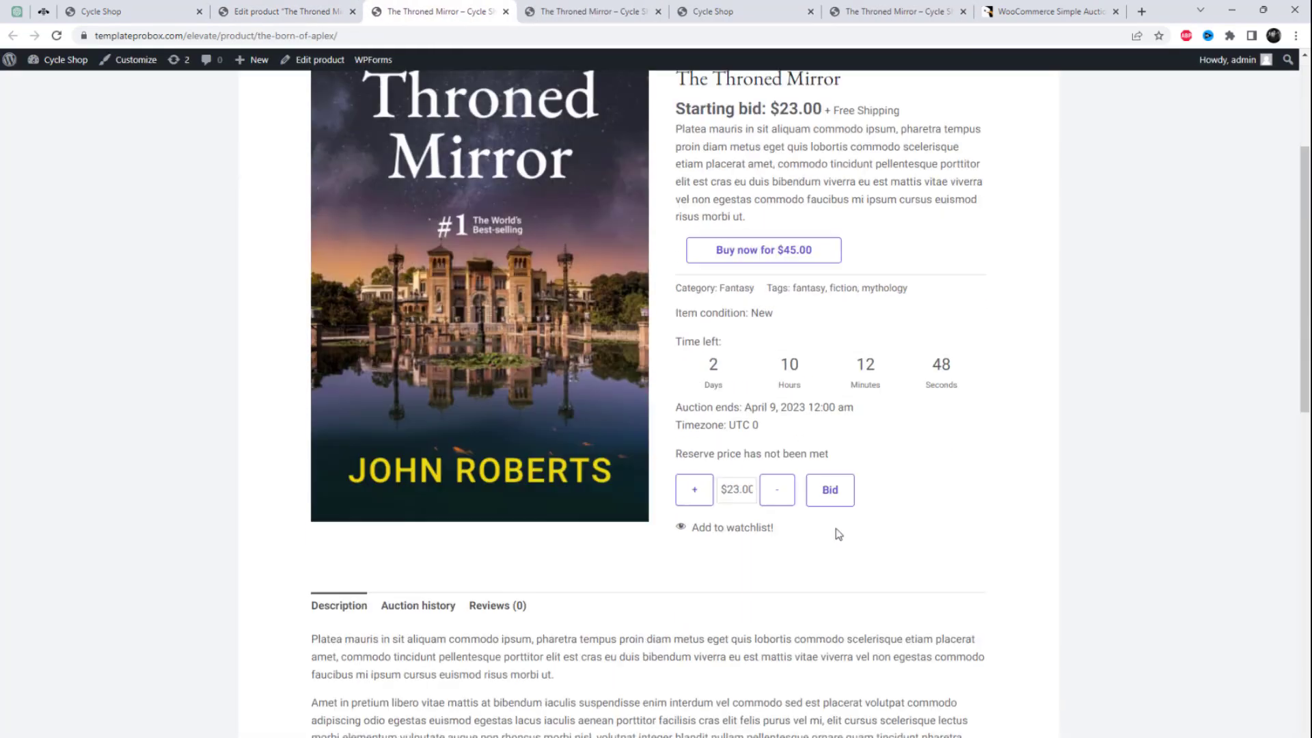
scroll(757, 530, up, 2)
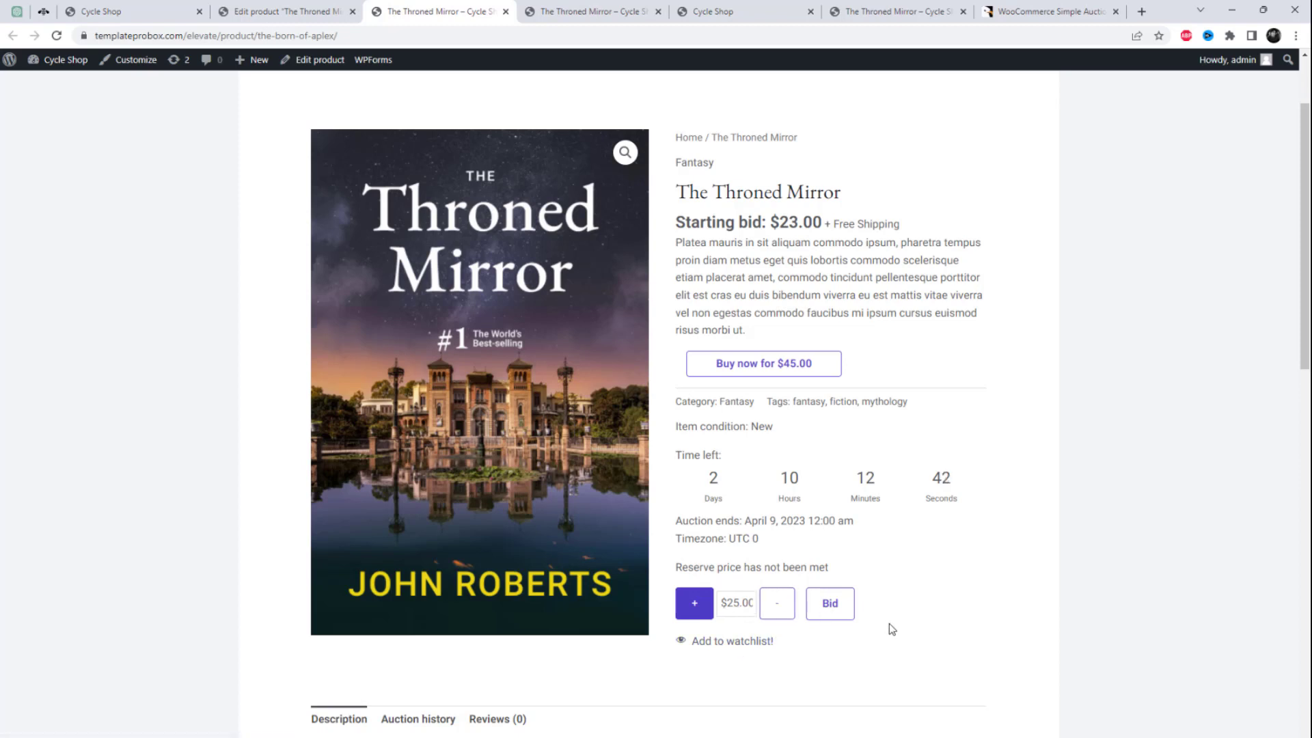
Raise the bid and place a $33.00 winning bid on The Throned Mirror, meeting the reserve
click(700, 608)
scroll(700, 608, up, 2)
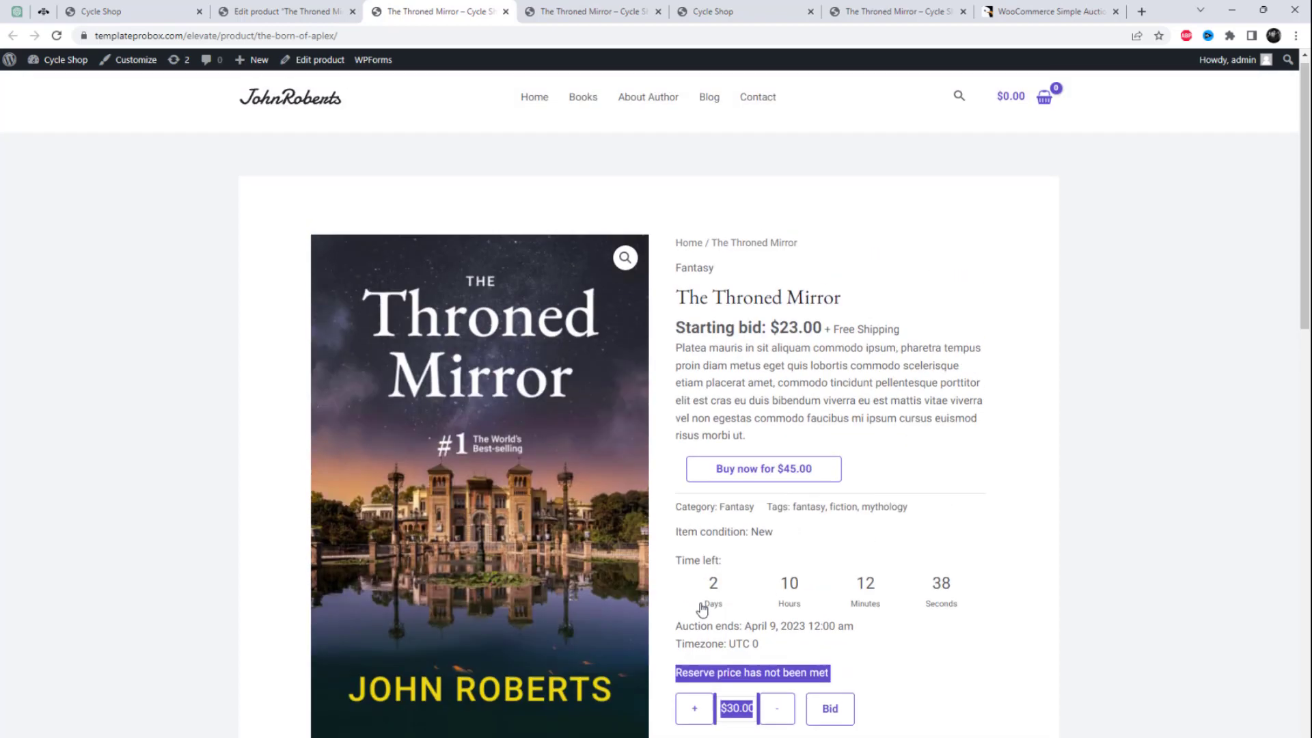
scroll(779, 262, down, 4)
right_click(779, 258)
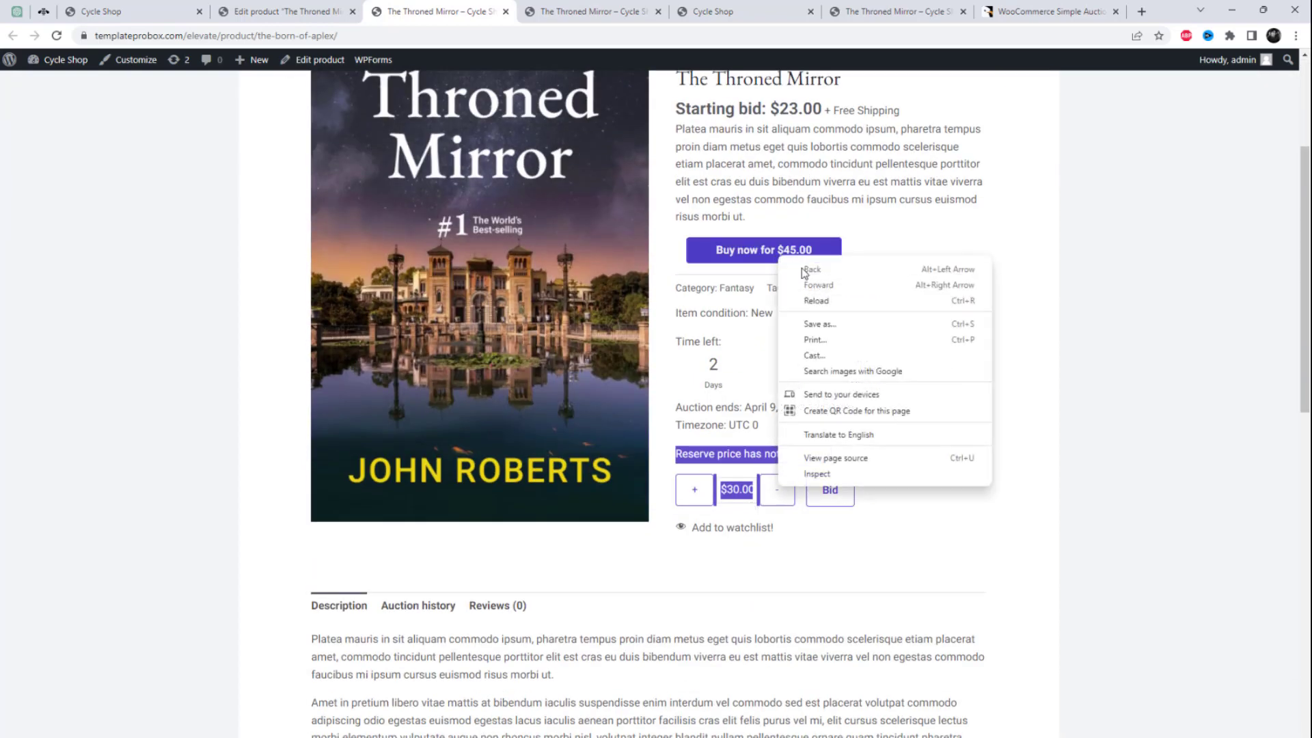
click(1166, 414)
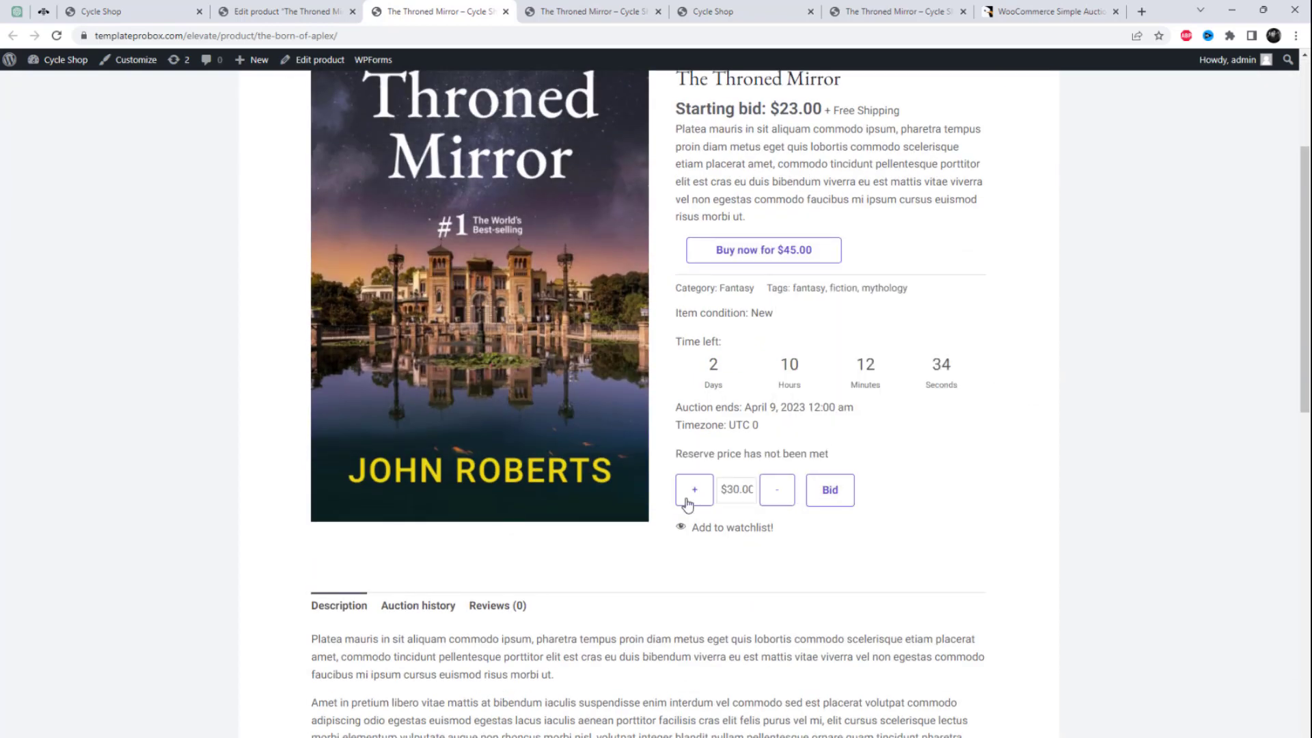
click(830, 490)
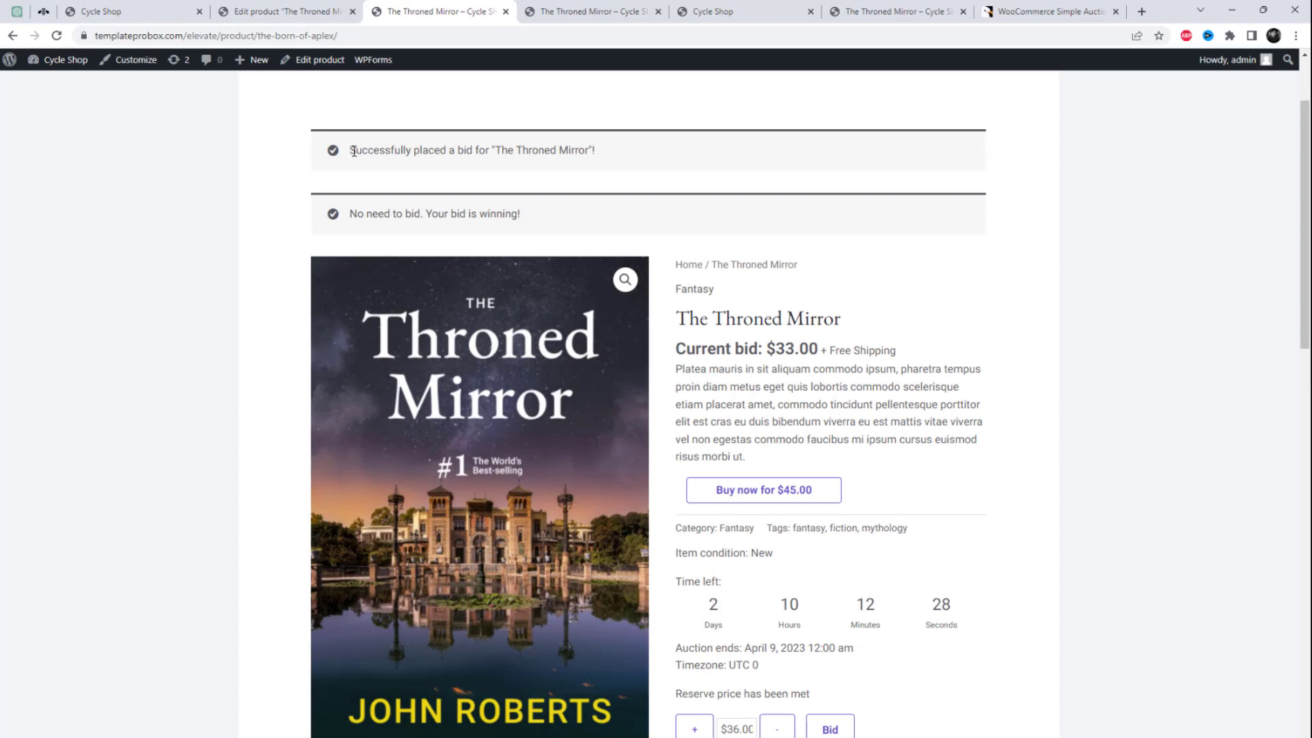
drag(353, 151, 551, 167)
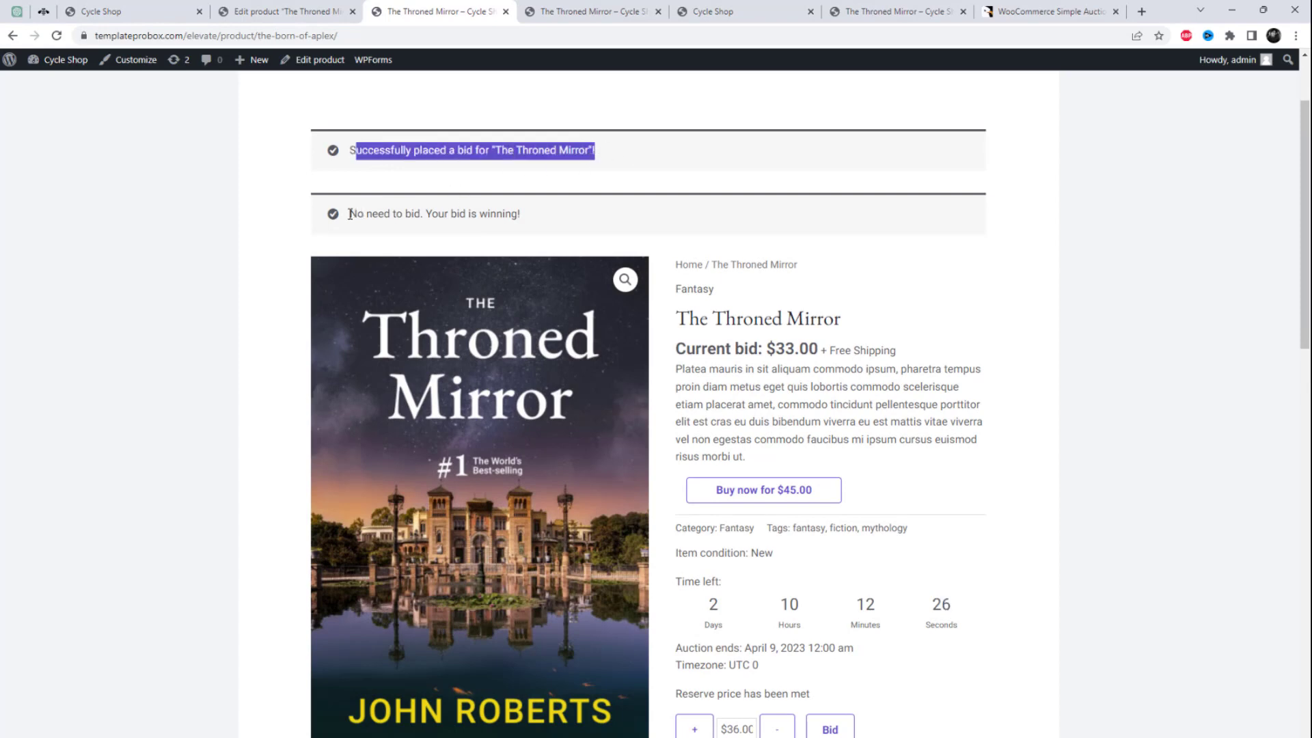
drag(350, 213, 528, 214)
scroll(1113, 453, down, 9)
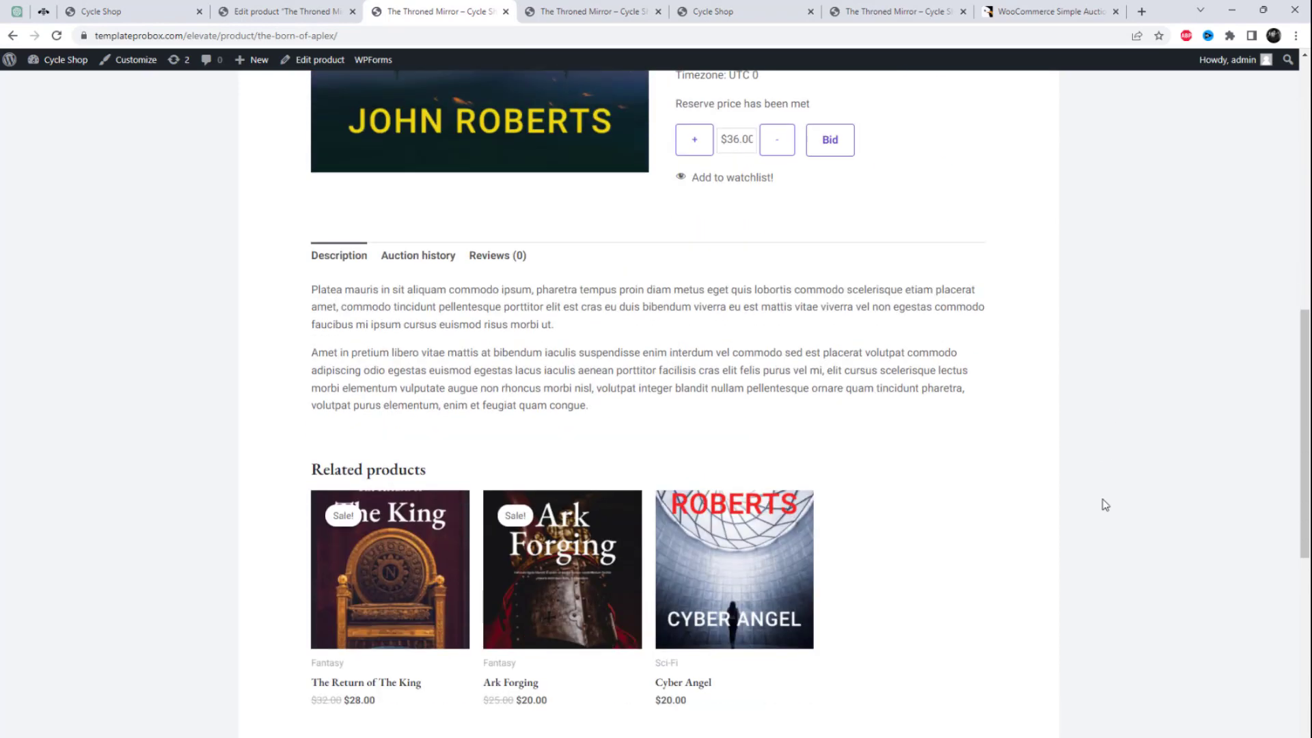
Review the Auction history entries, then return to The Throned Mirror's edit page
click(429, 163)
scroll(506, 273, up, 1)
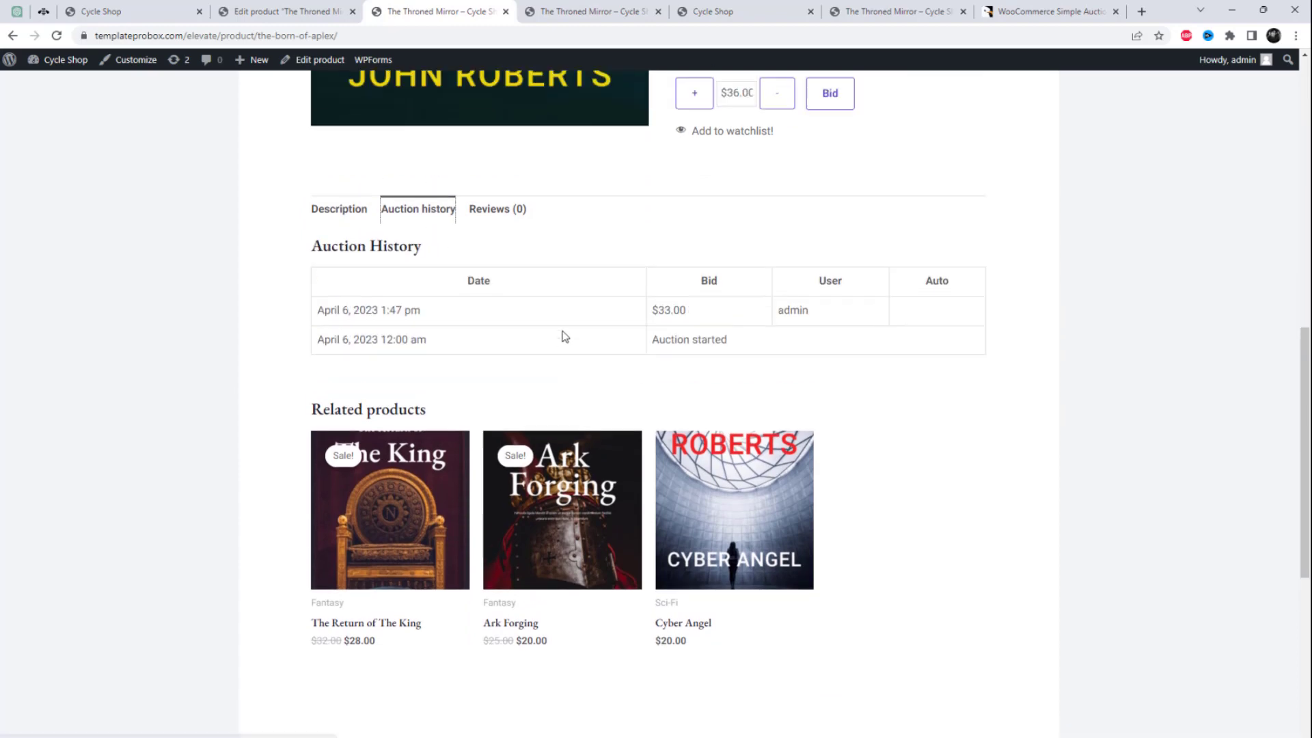
scroll(564, 336, up, 1)
triple_click(680, 408)
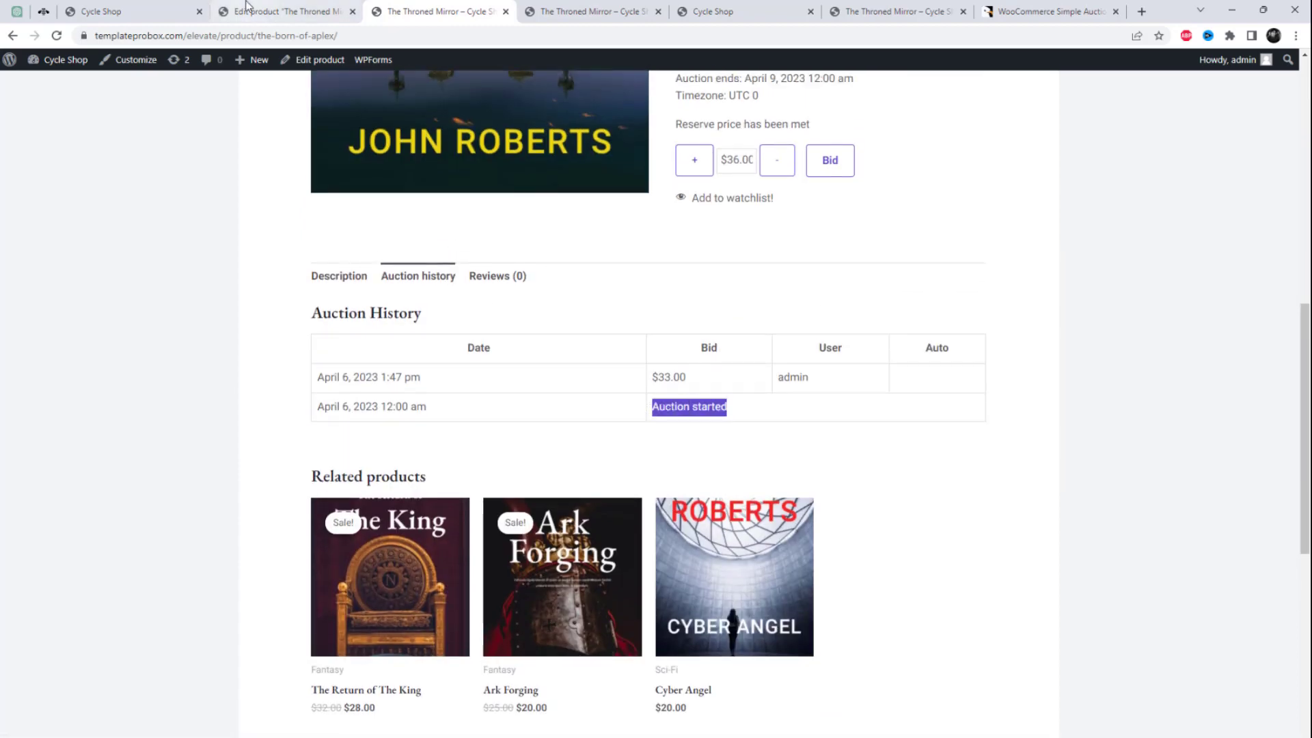
click(284, 11)
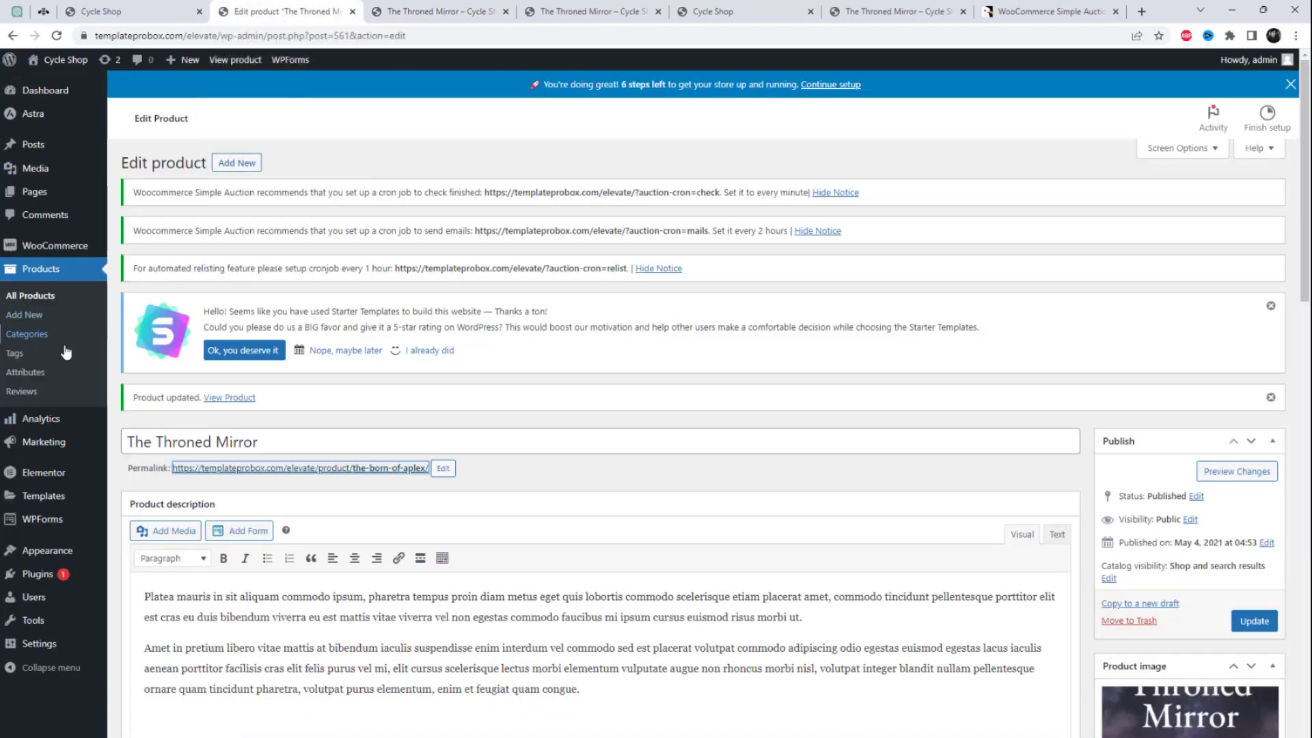
Review the Auctions Activity log and The Born of APLEX product page from it
mouse_move(69, 258)
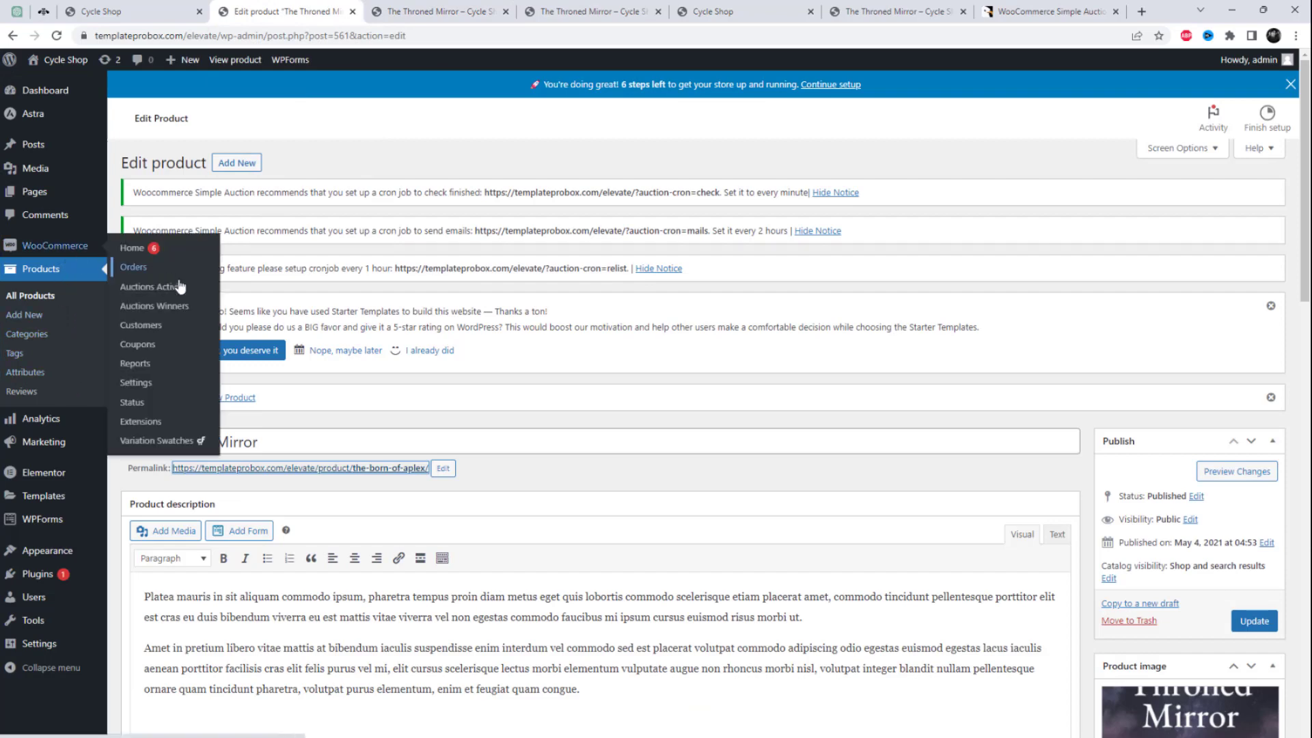
click(153, 287)
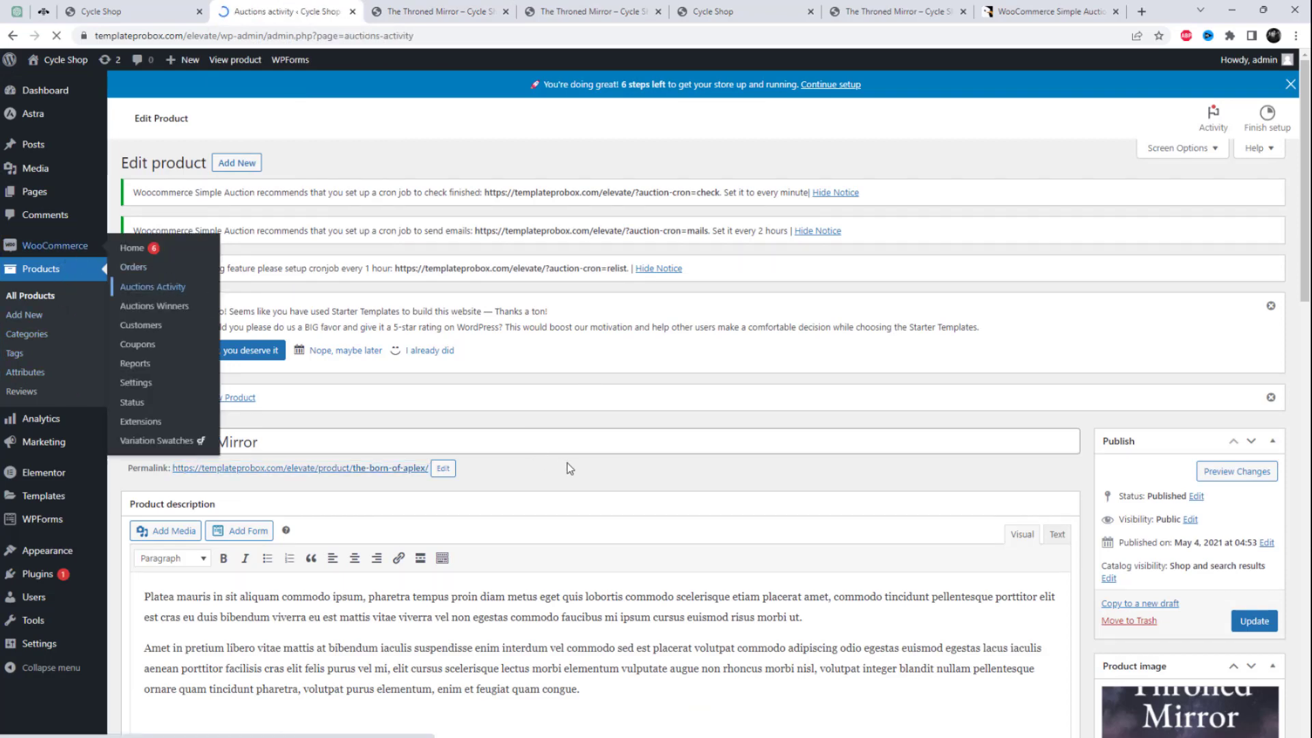
scroll(574, 470, down, 1)
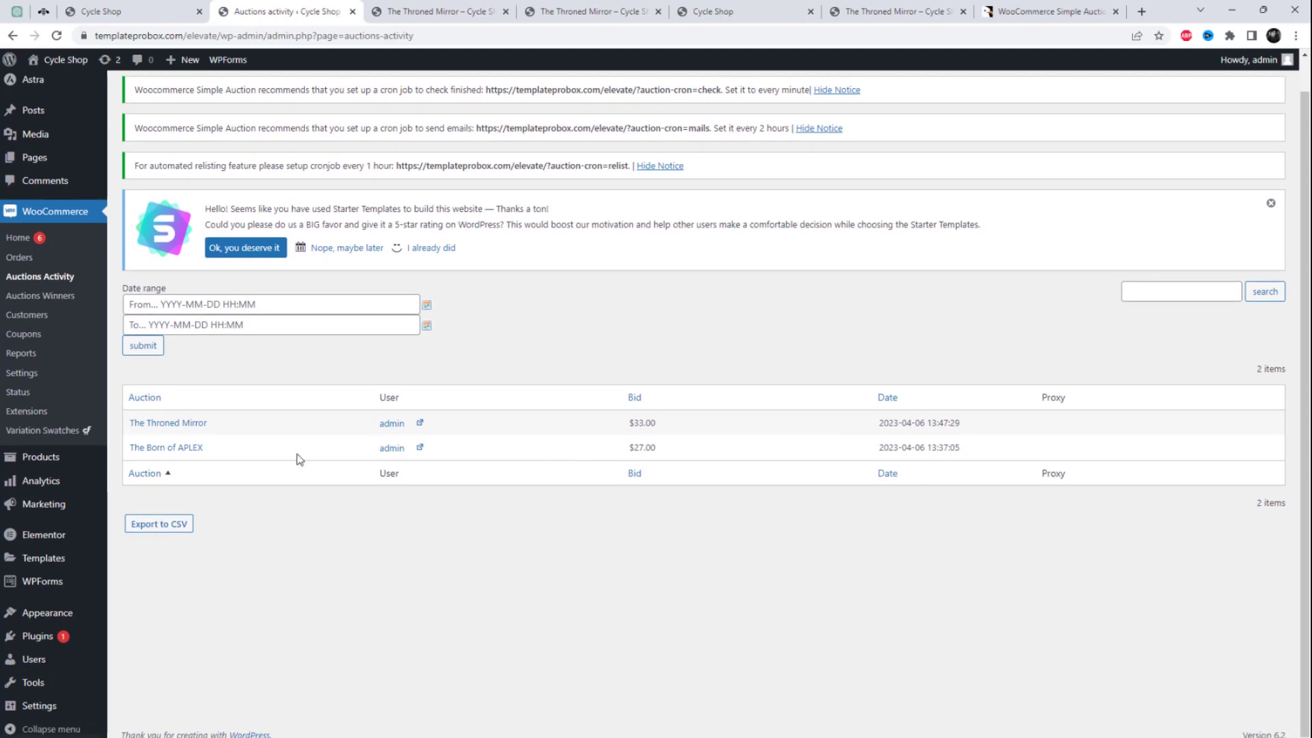
click(170, 456)
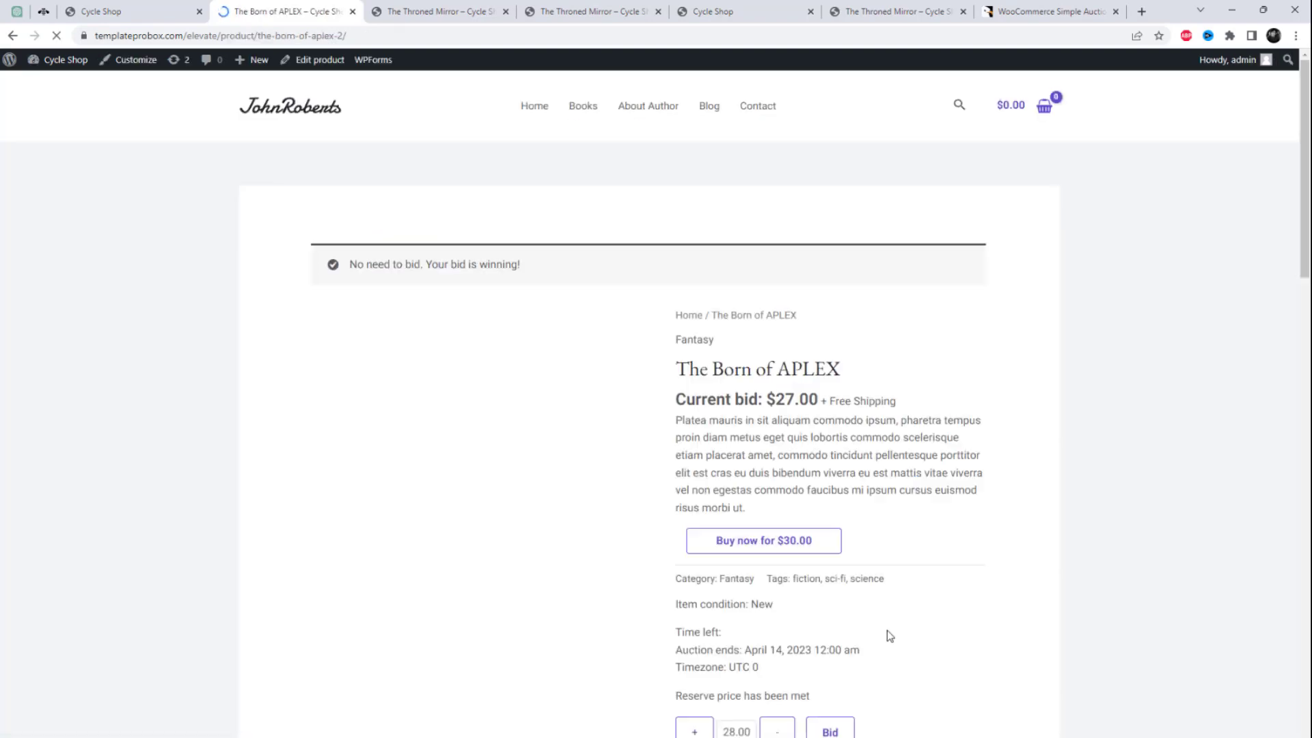
scroll(888, 554, down, 4)
scroll(751, 526, up, 1)
scroll(678, 504, up, 2)
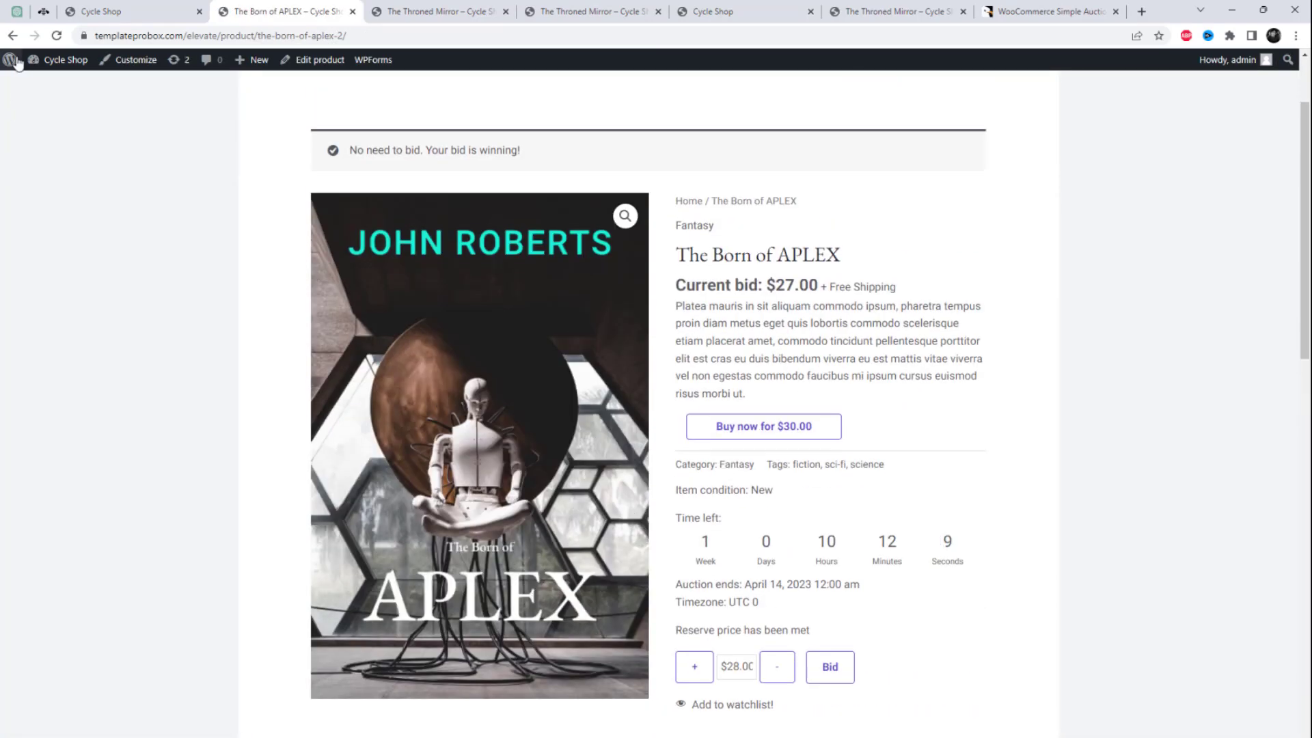
click(12, 36)
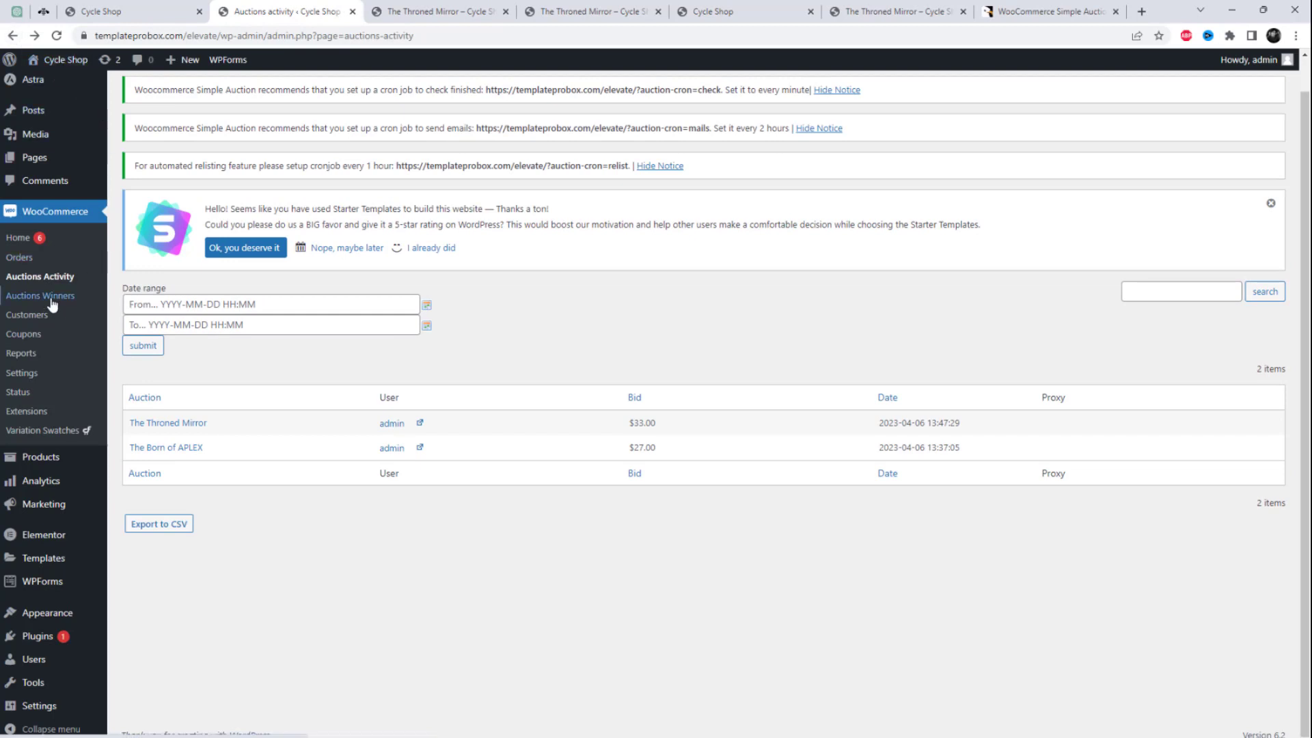
Check the Auctions Winners report, then the product list's $27.00 and $33.00 current bids
click(52, 305)
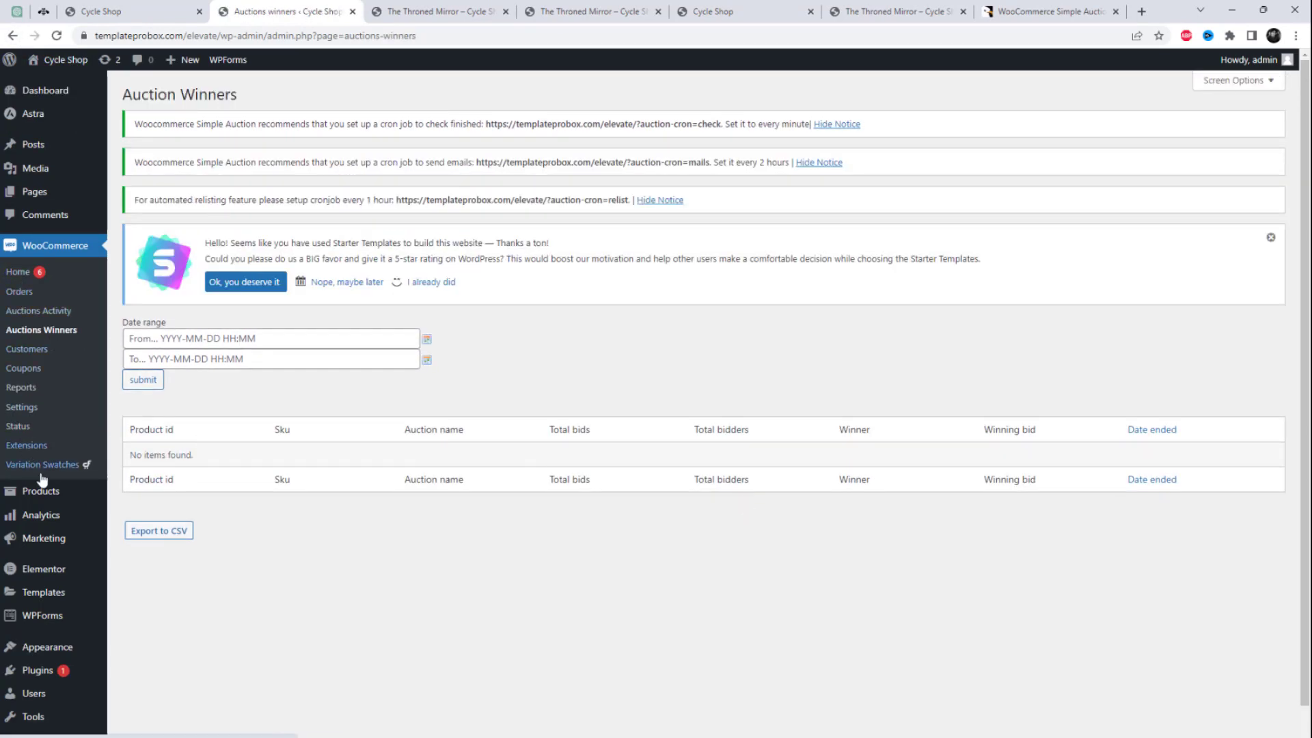
mouse_move(39, 492)
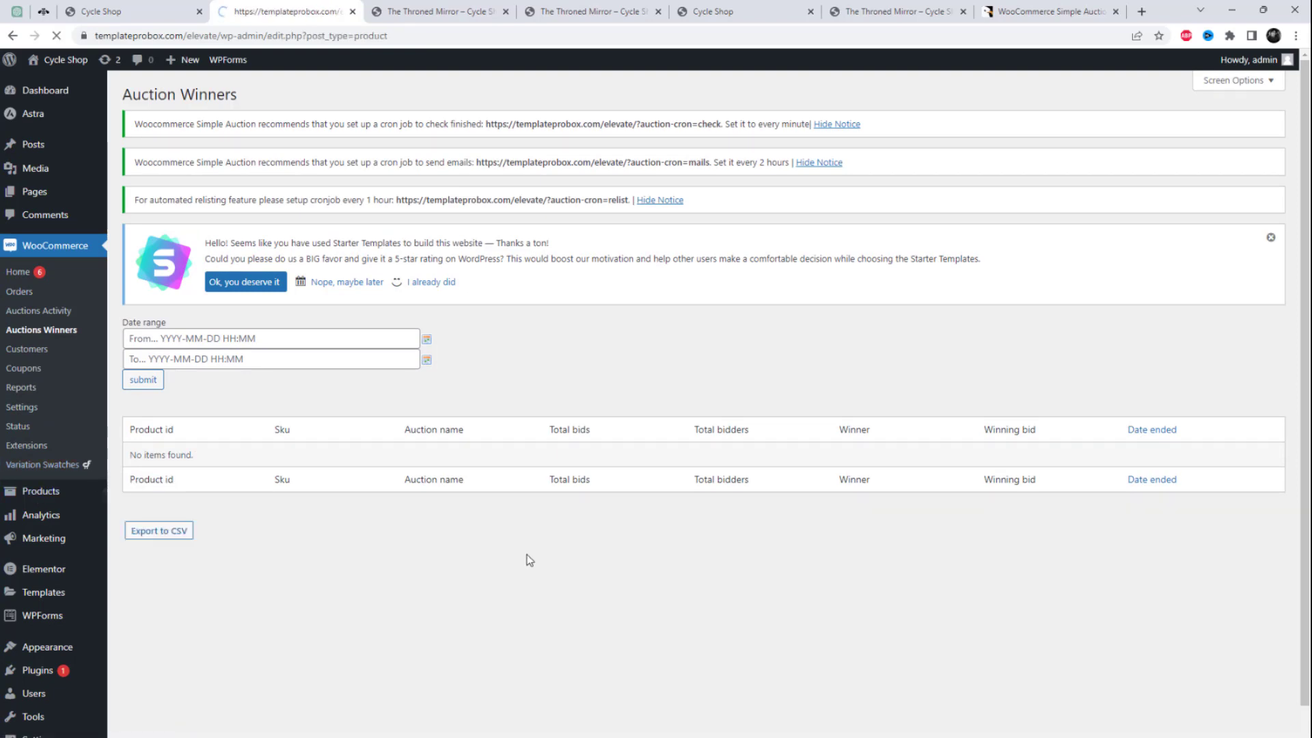
scroll(294, 604, down, 2)
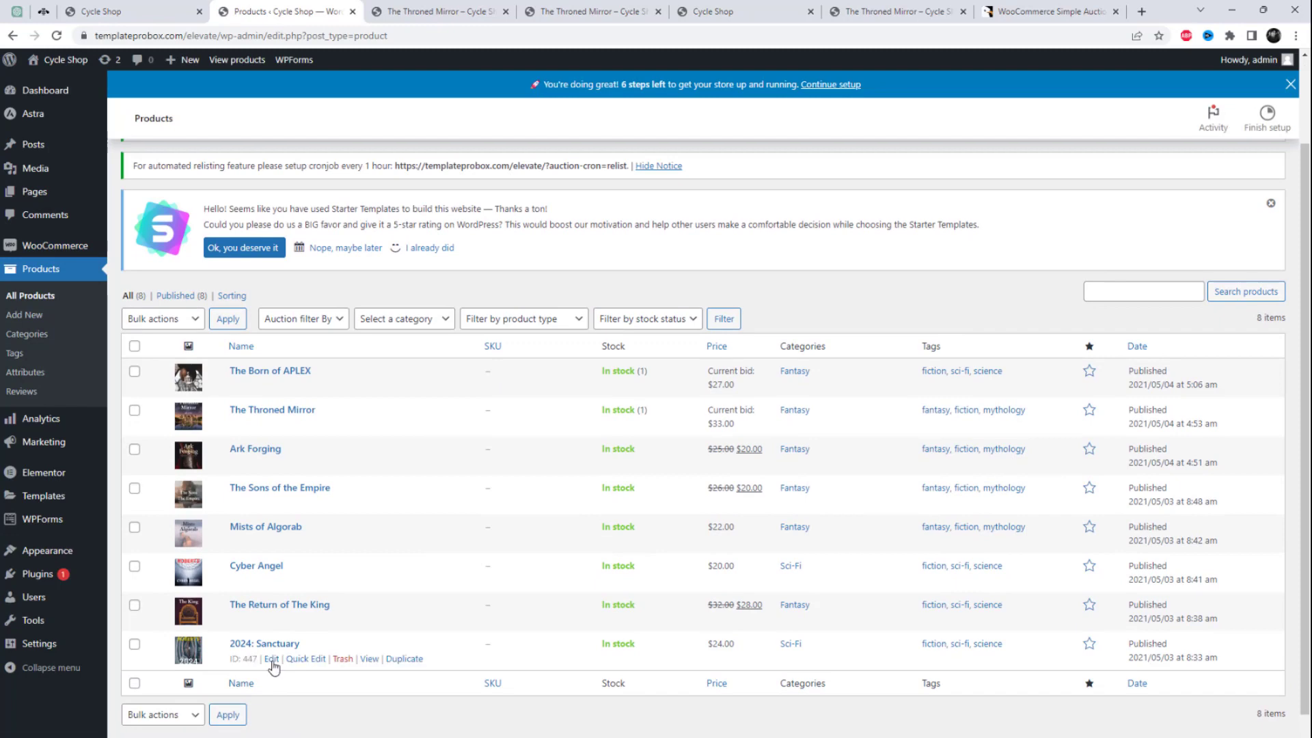
Open 2024: Sanctuary for editing, with its storefront page in a separate tab
click(268, 657)
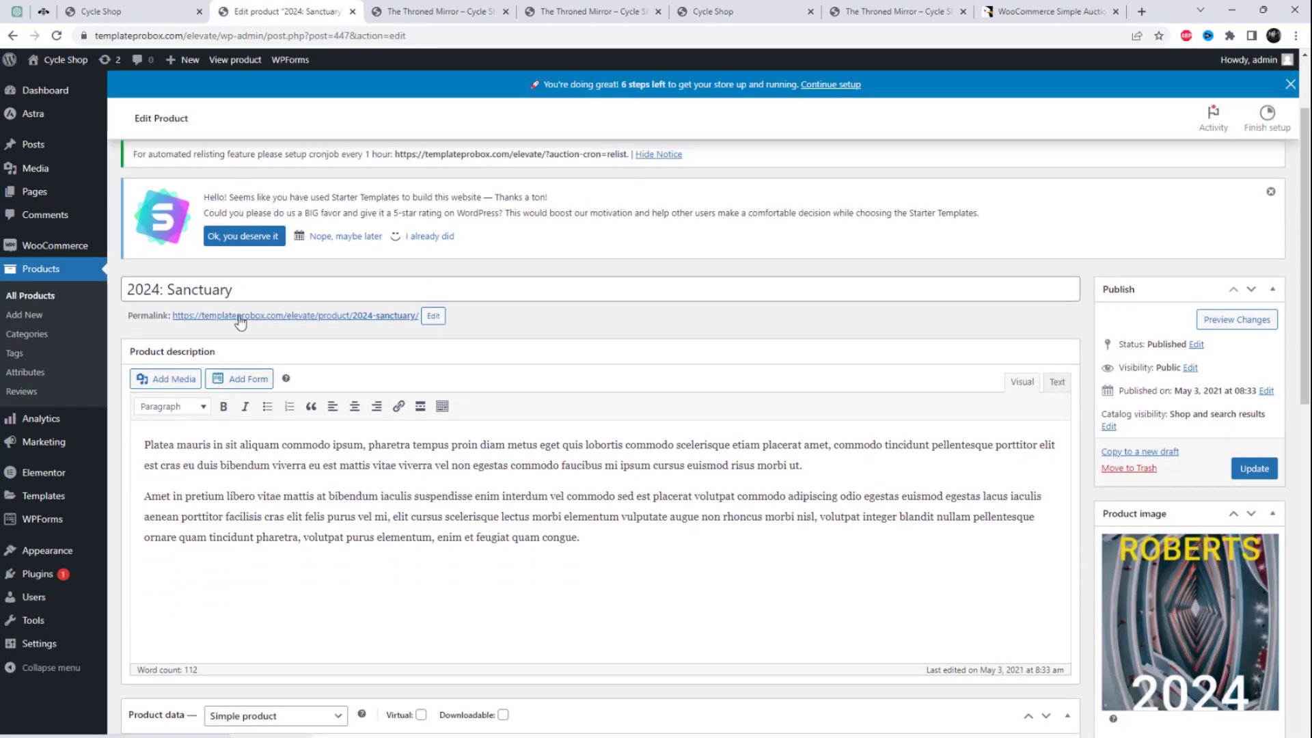
right_click(239, 319)
click(281, 330)
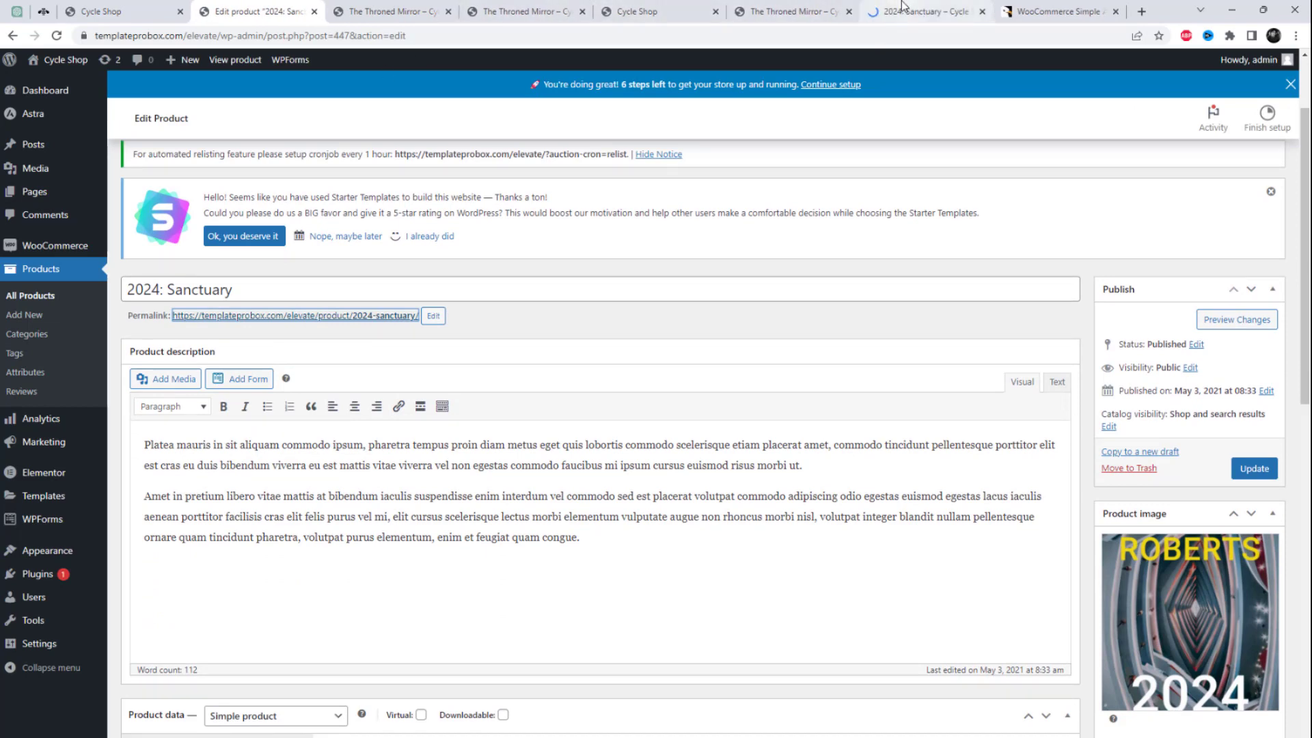
drag(903, 6, 386, 11)
click(256, 11)
scroll(424, 344, down, 1)
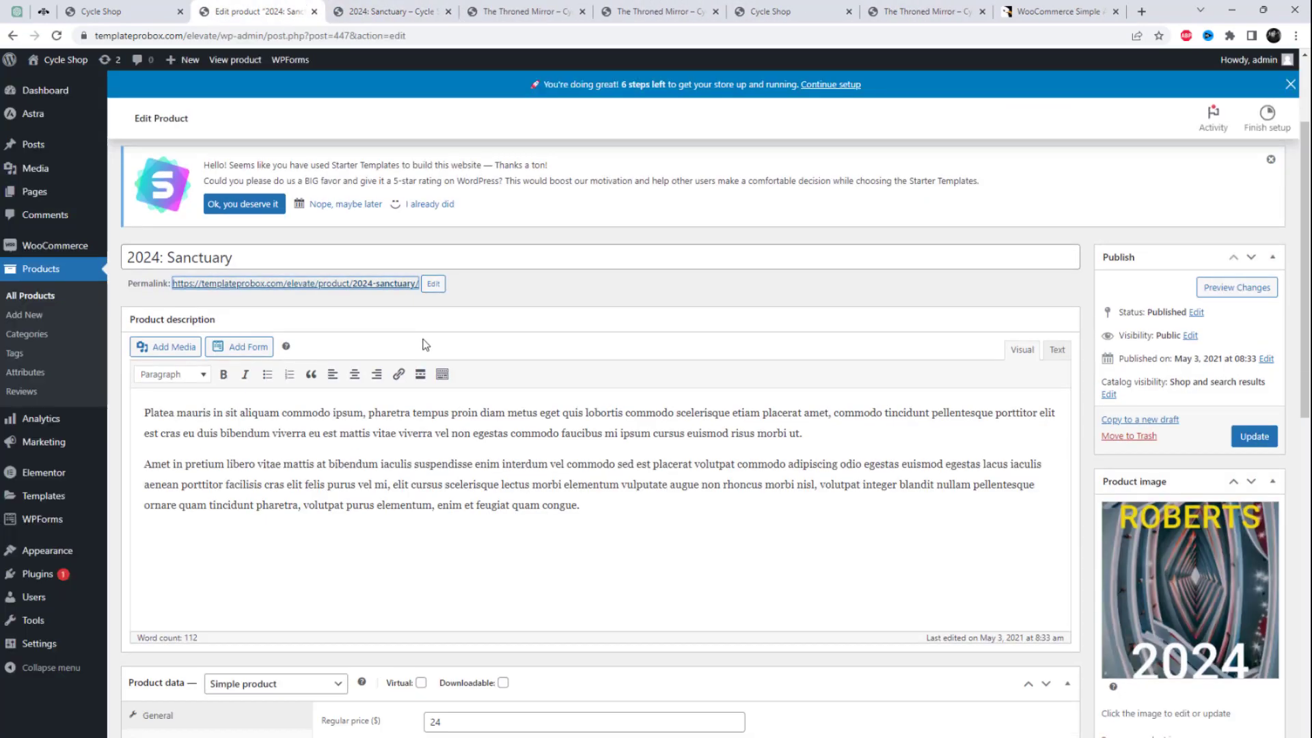
scroll(243, 205, down, 8)
scroll(253, 368, up, 3)
Make 2024: Sanctuary an Auction product with the Reverse auction type
click(275, 374)
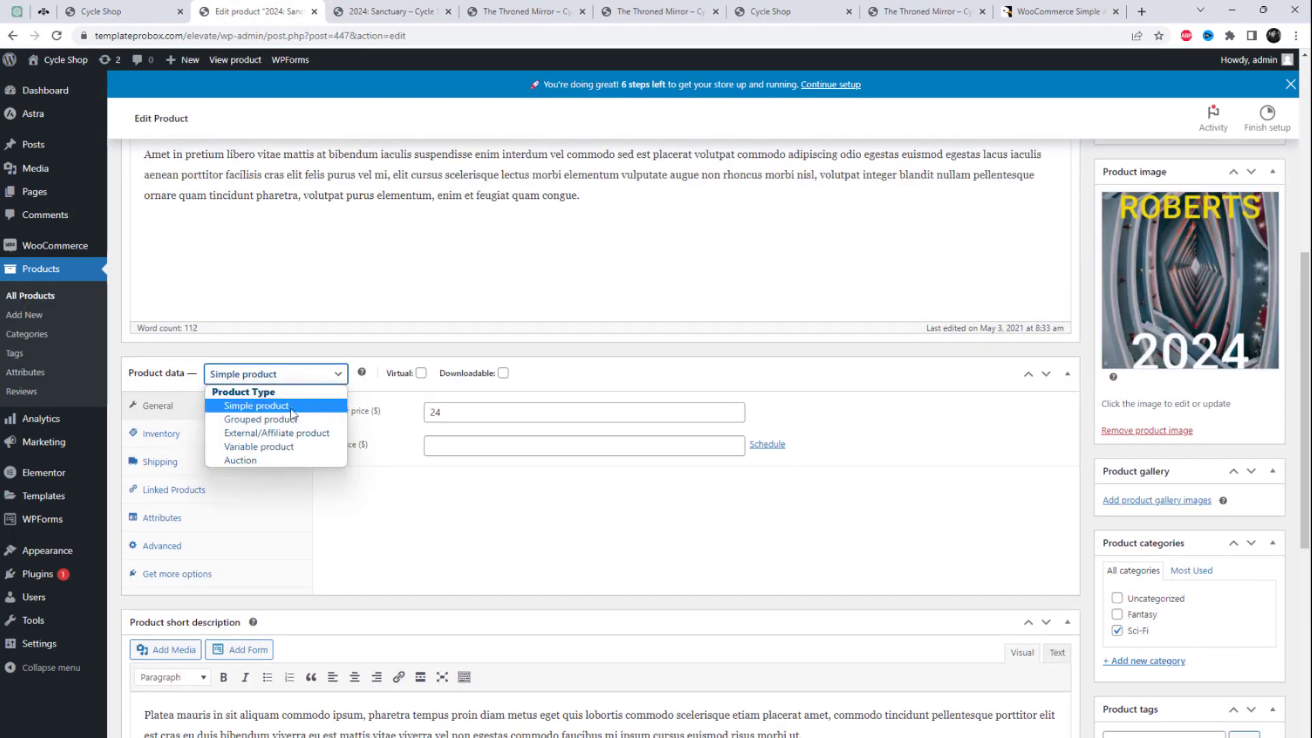
click(254, 463)
click(469, 444)
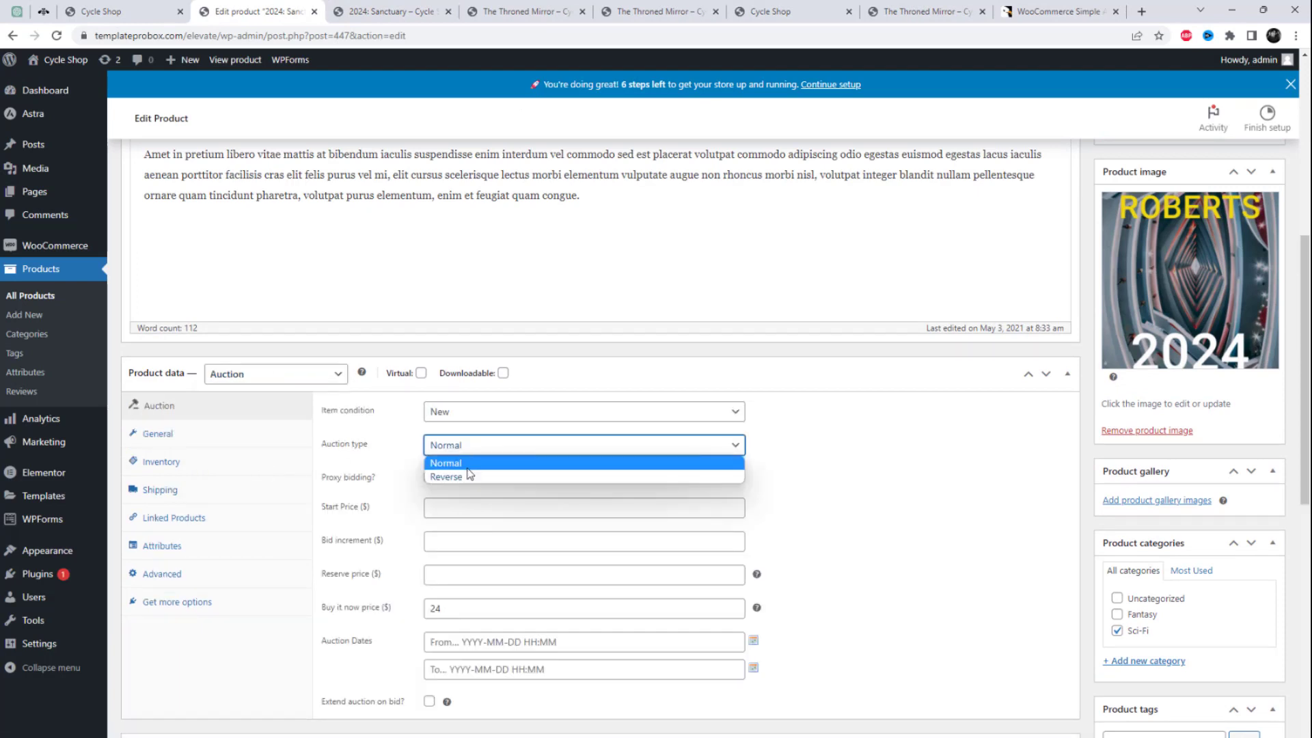
click(469, 476)
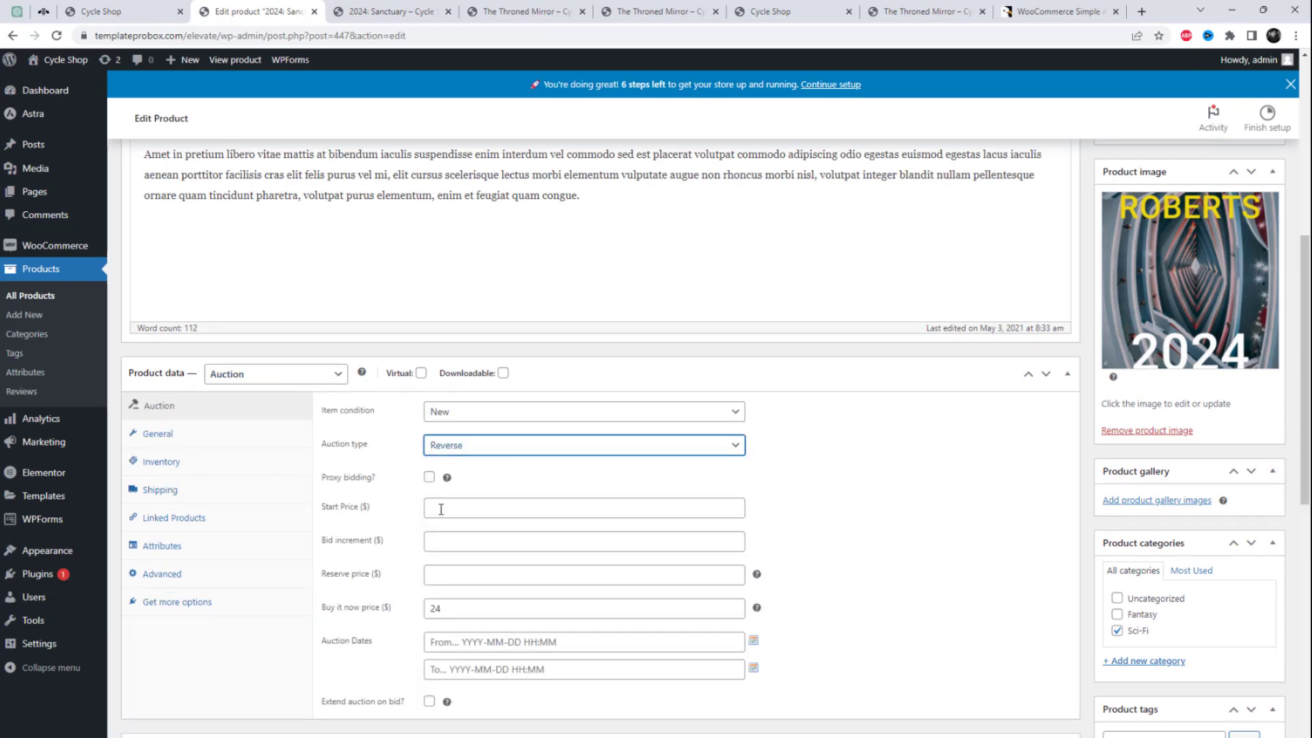
Enter start price 24, bid increment 1, reserve price 24 and buy-it-now price 80
click(441, 509)
text(24)
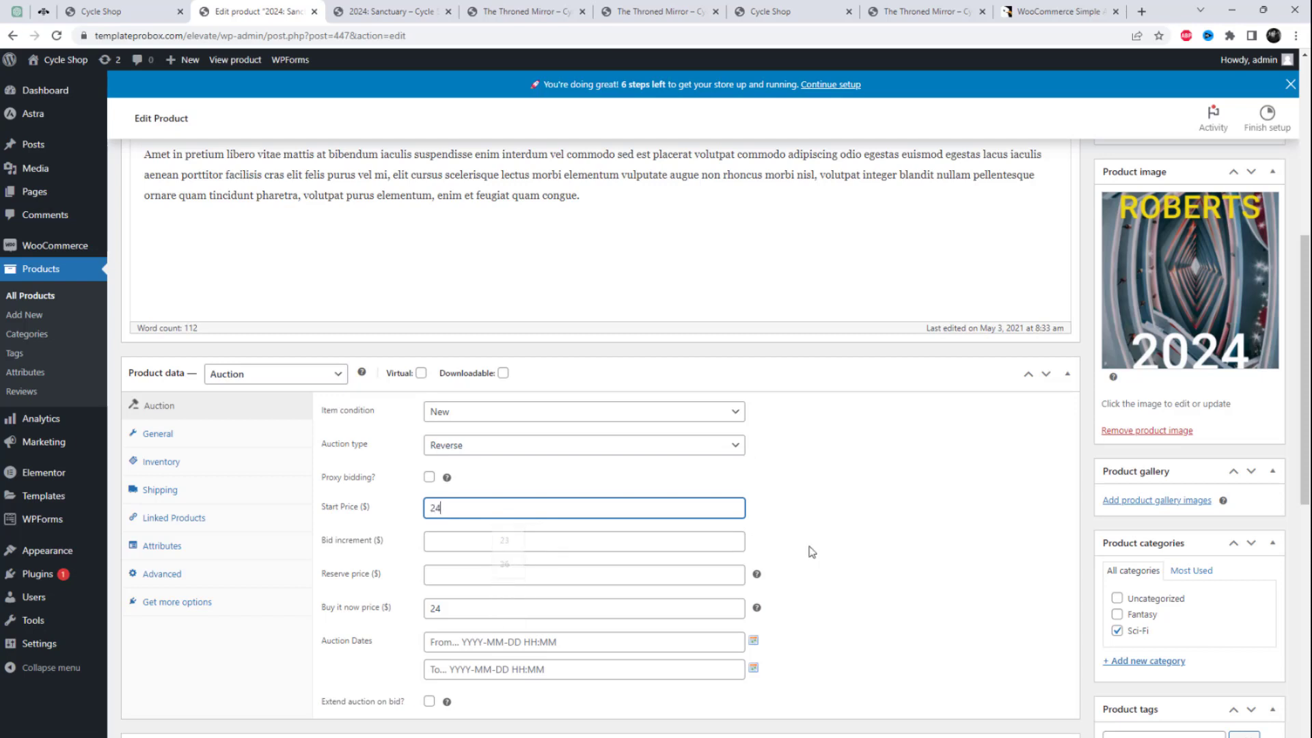
click(466, 539)
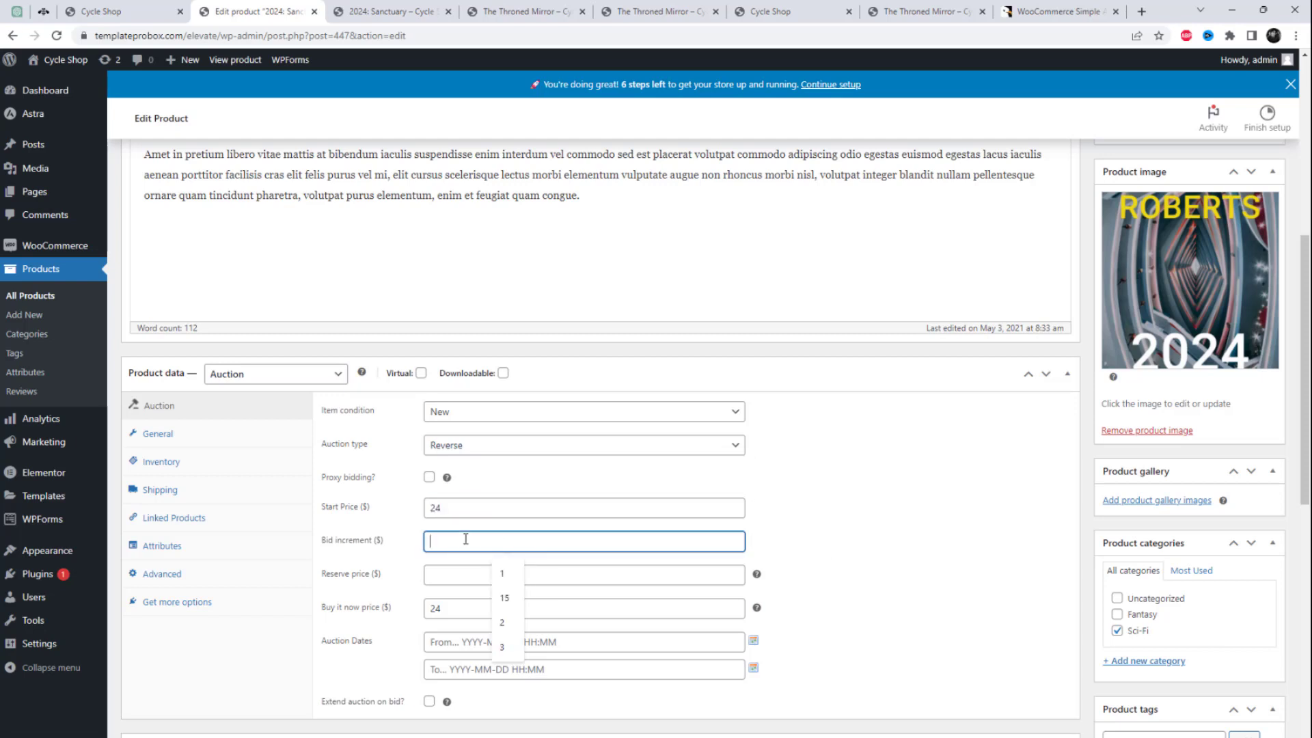
text(1)
click(475, 560)
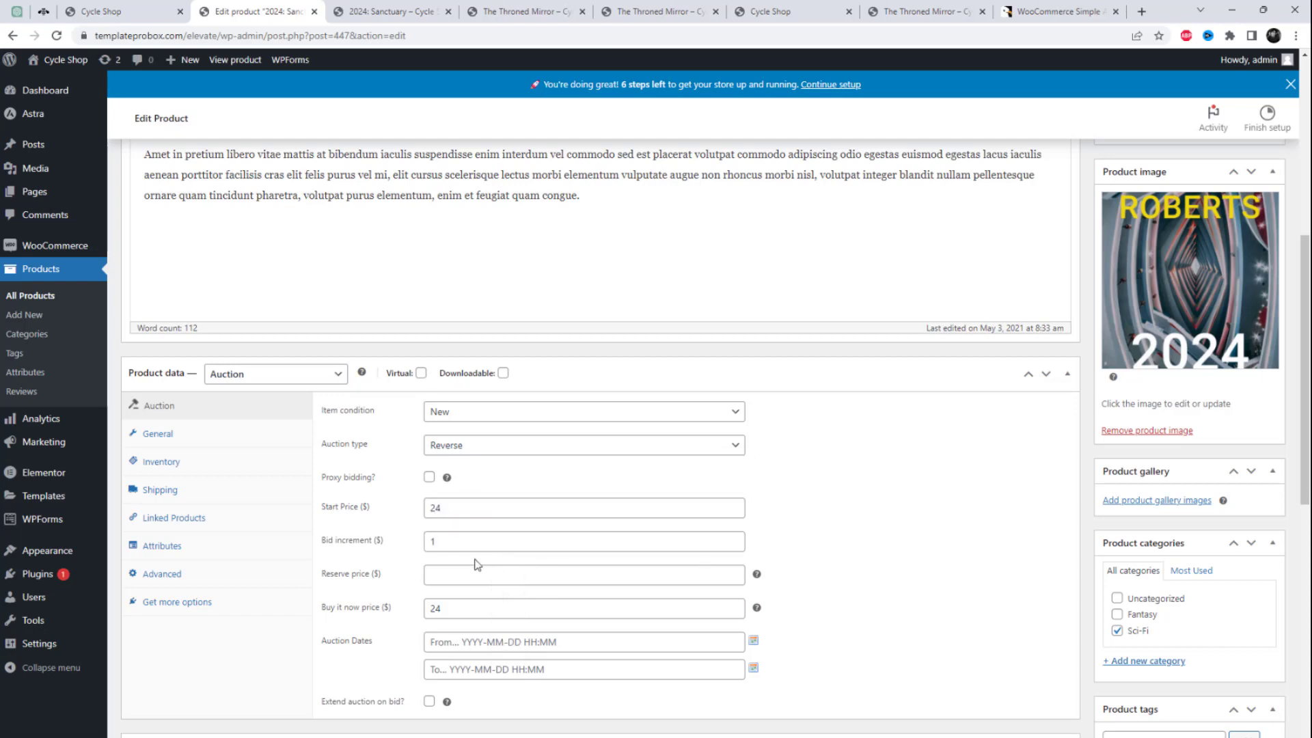
click(464, 575)
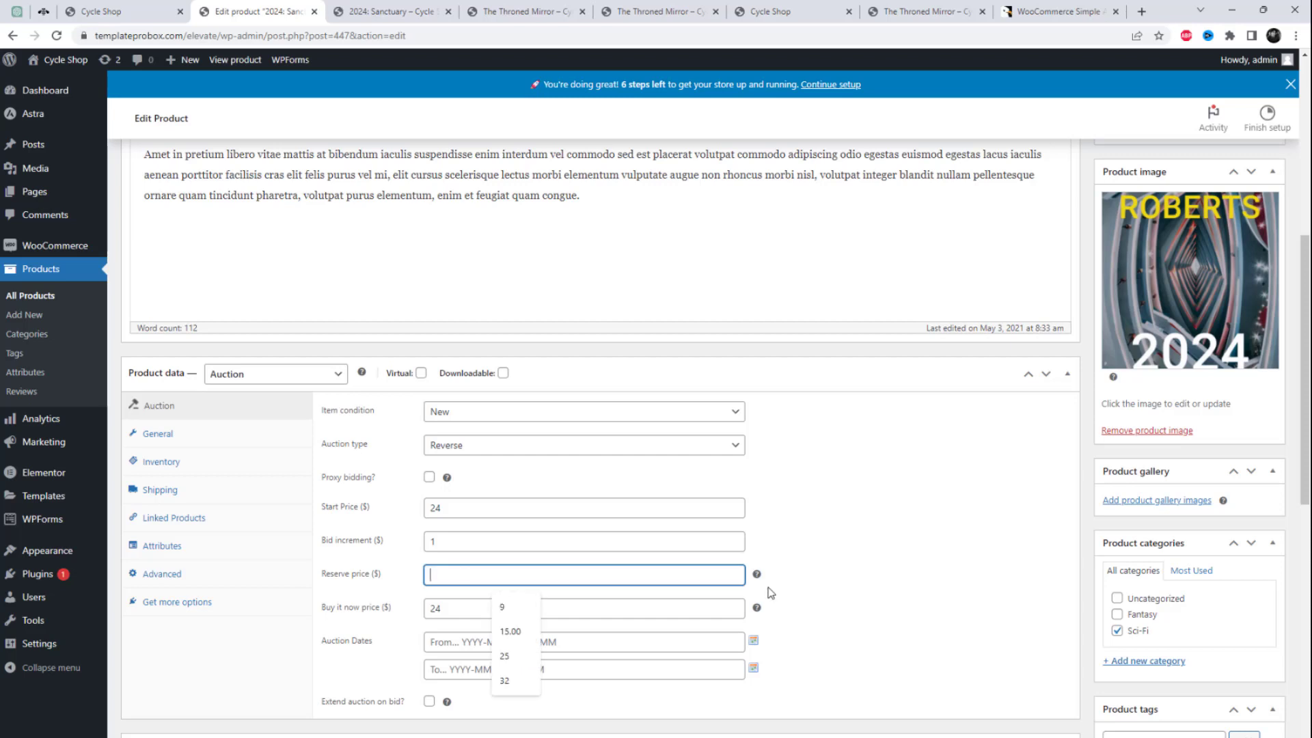
mouse_move(759, 580)
text(24)
click(914, 571)
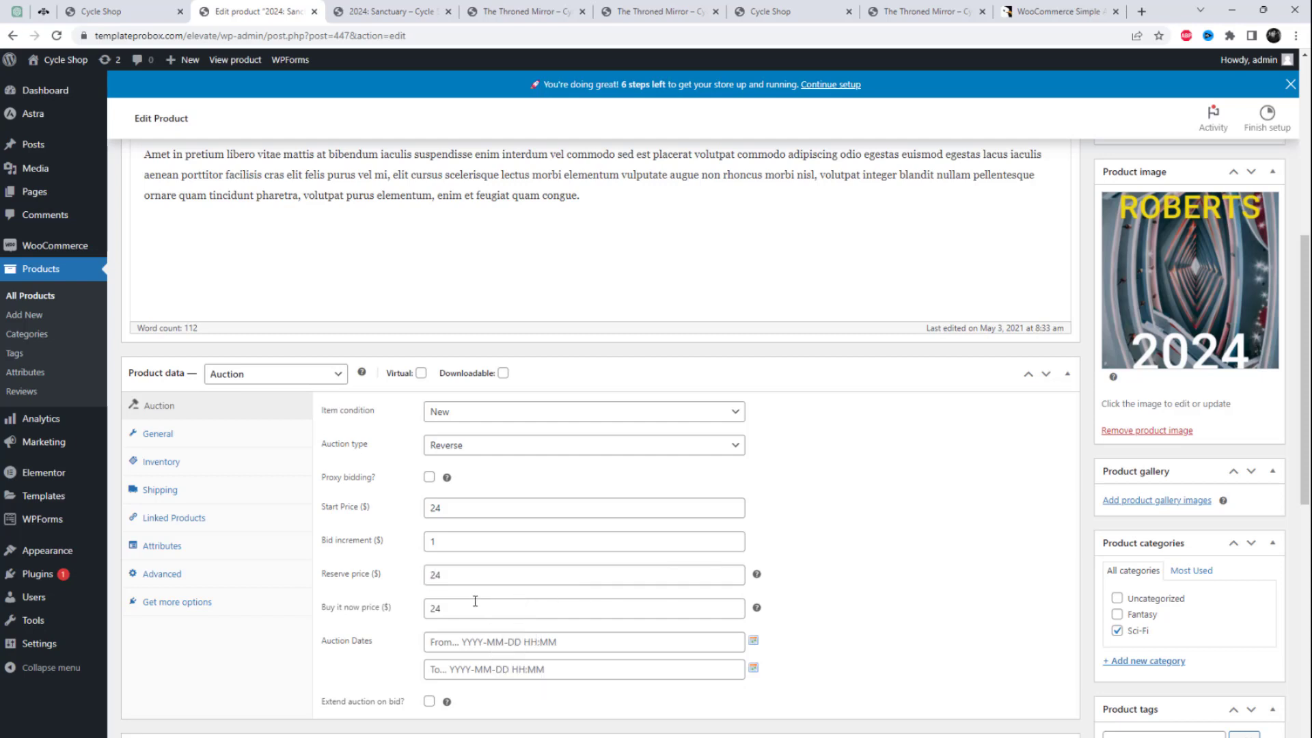
drag(461, 609, 419, 608)
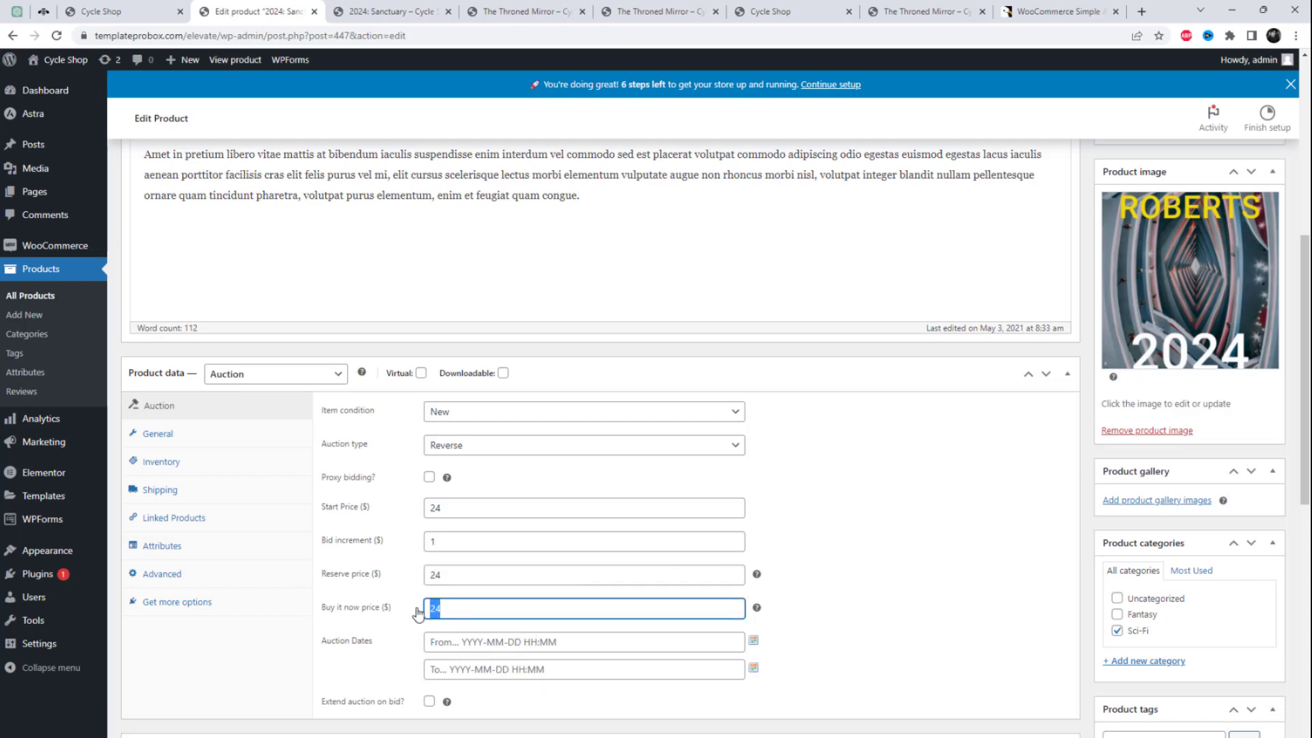
text(80)
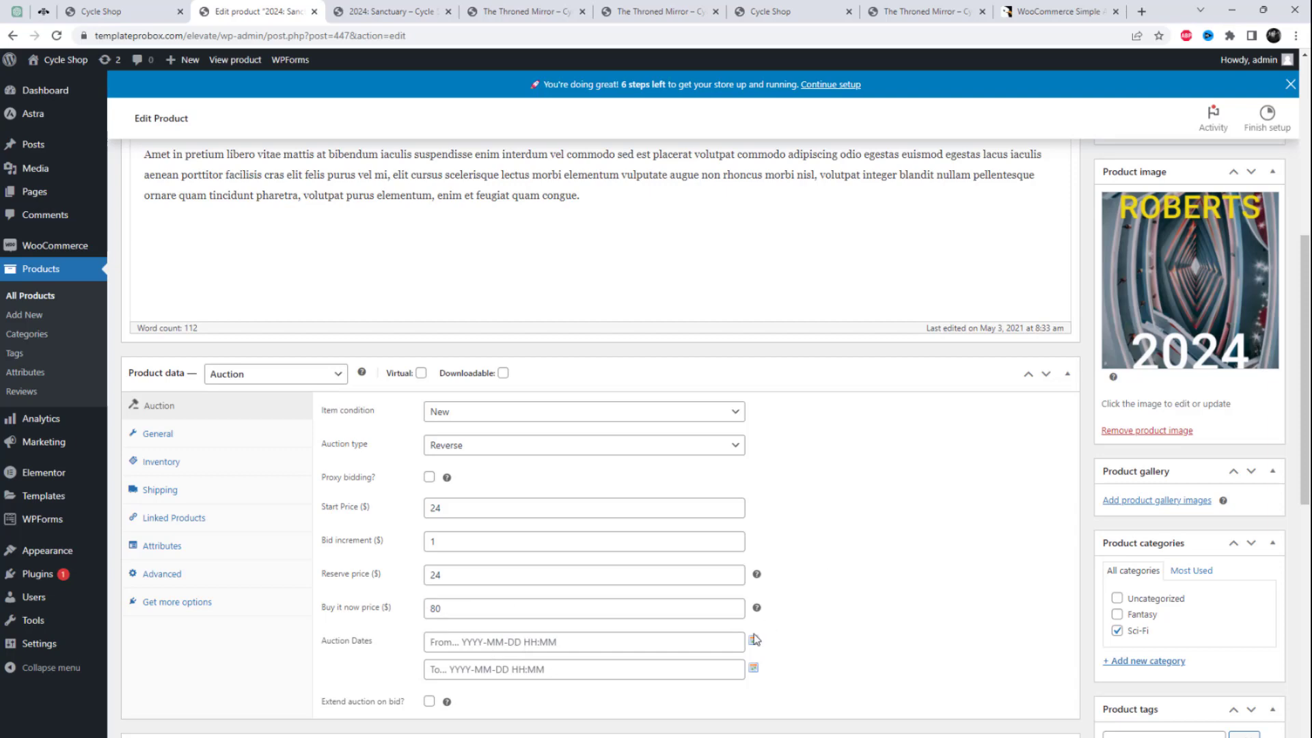
click(753, 640)
Schedule the auction from April 6, 2023 to April 22, 2023
scroll(519, 302, down, 3)
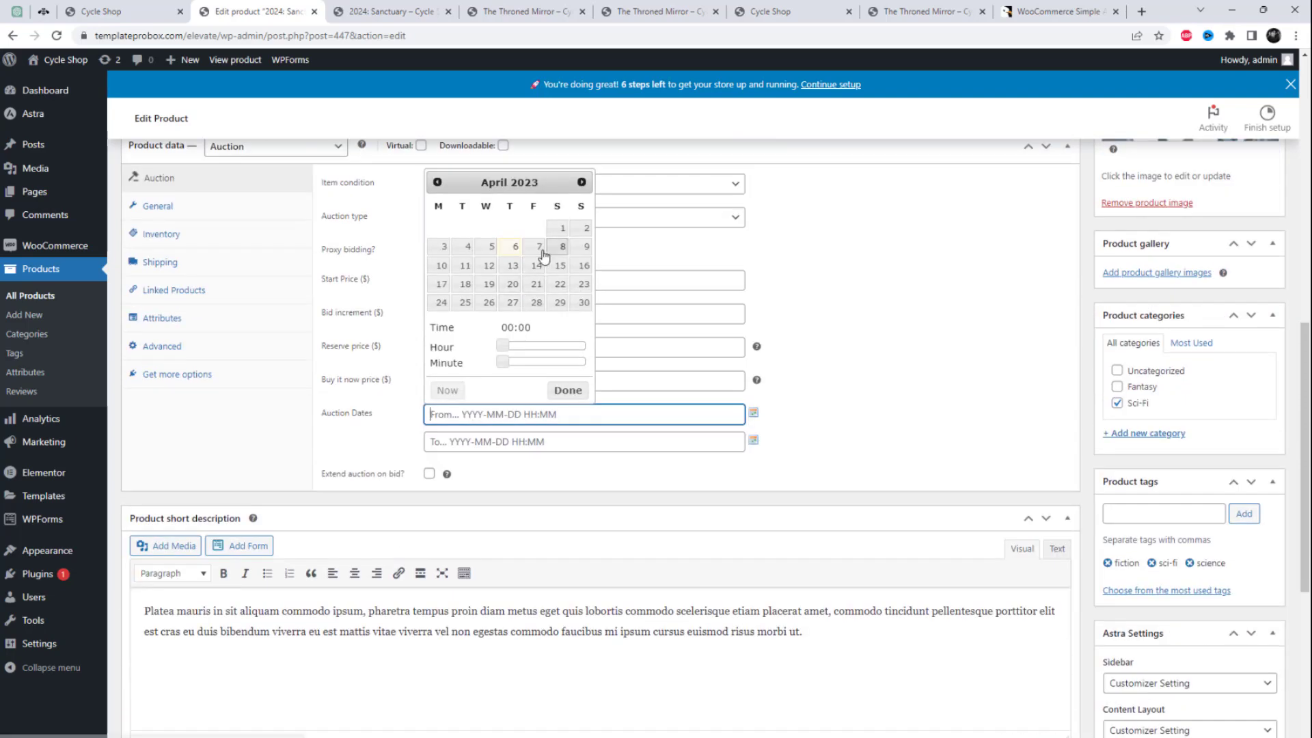
click(515, 247)
click(754, 443)
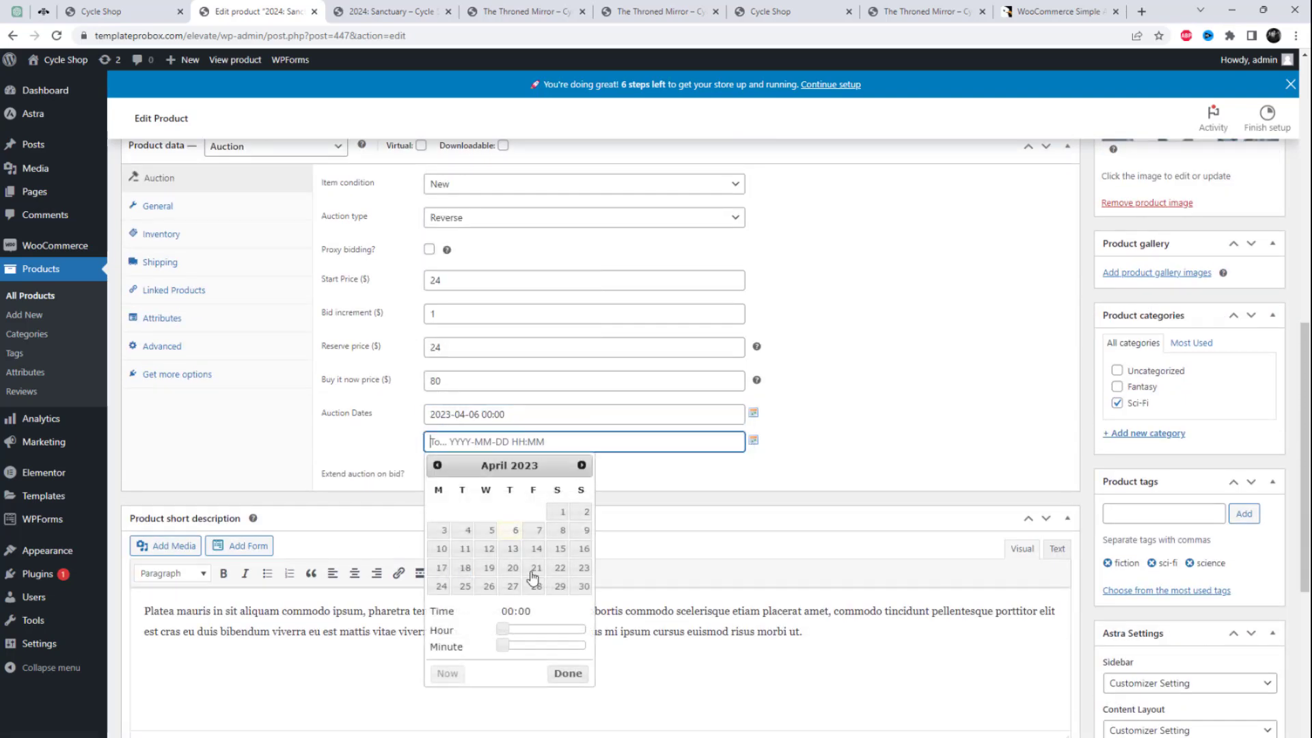
click(557, 566)
click(834, 489)
Enable extending the auction on bid and review the auction settings
scroll(836, 492, up, 2)
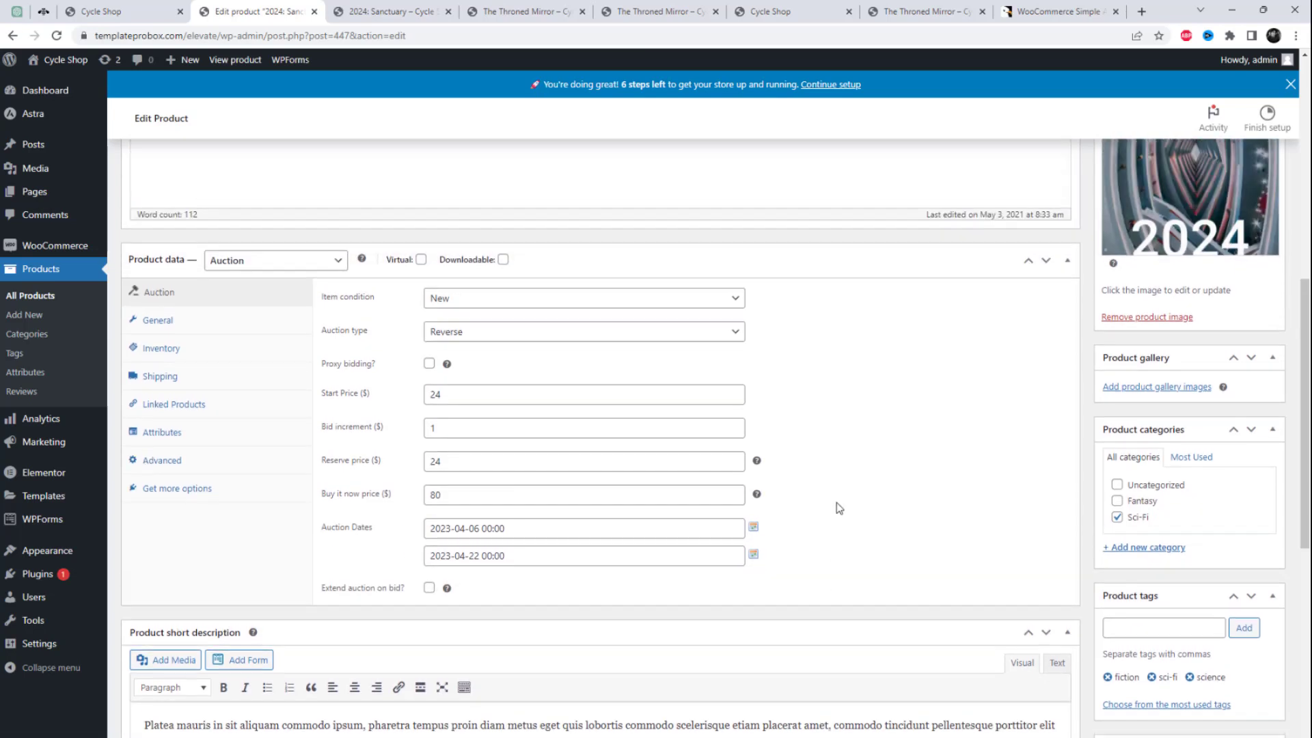
click(429, 587)
scroll(519, 606, down, 2)
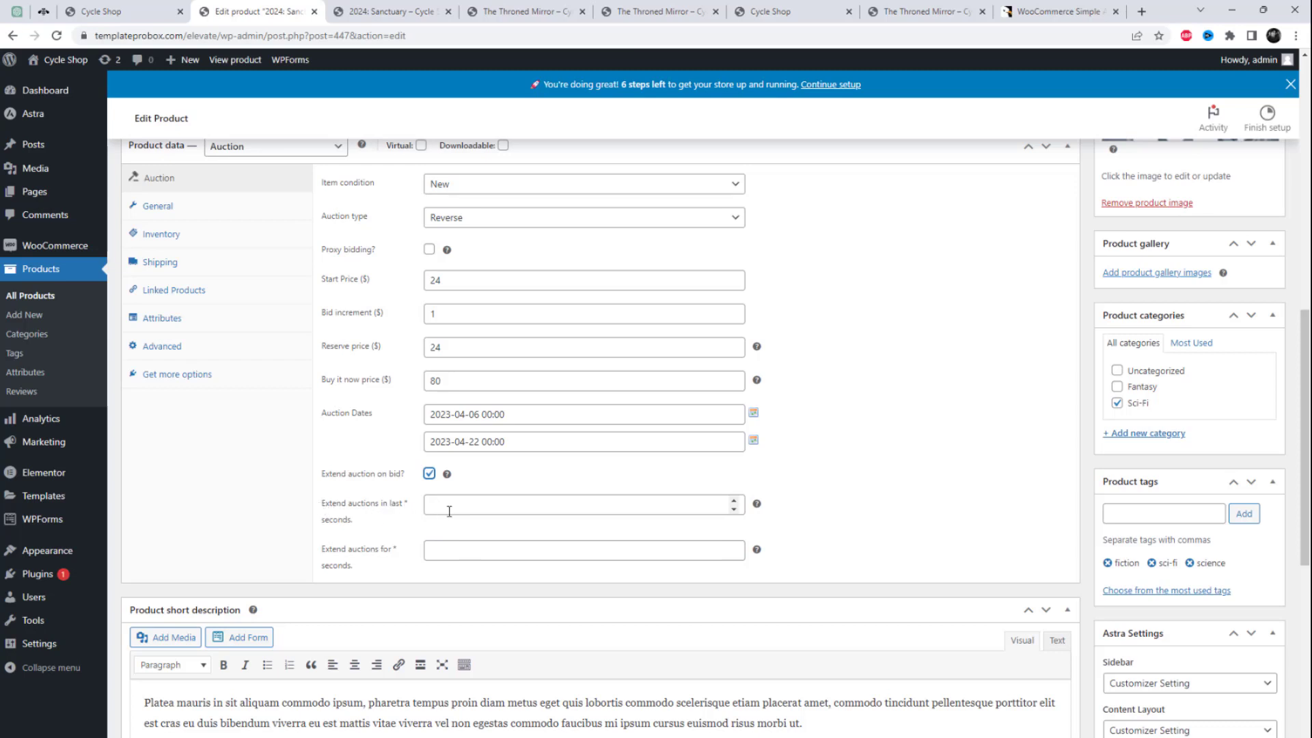
mouse_move(758, 505)
scroll(962, 575, up, 5)
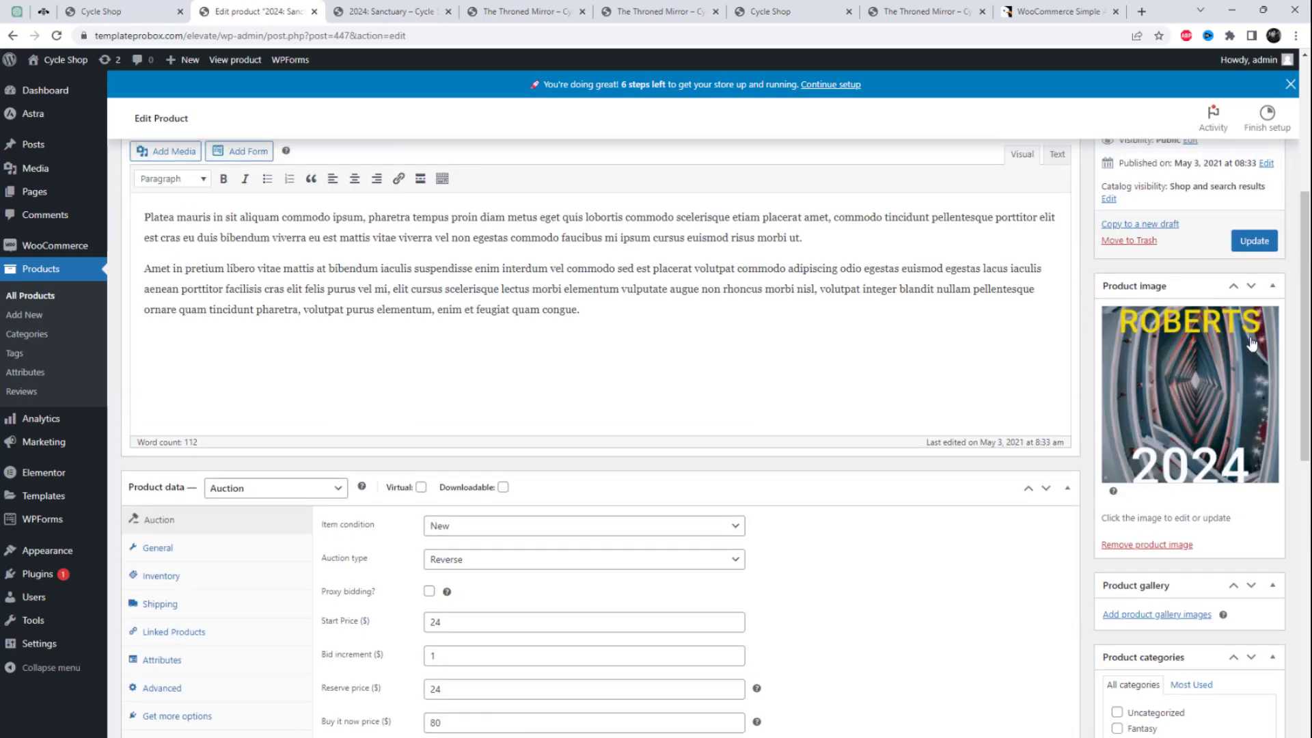
Update 2024: Sanctuary and open its storefront page in a new browser tab
click(1254, 240)
scroll(604, 536, up, 5)
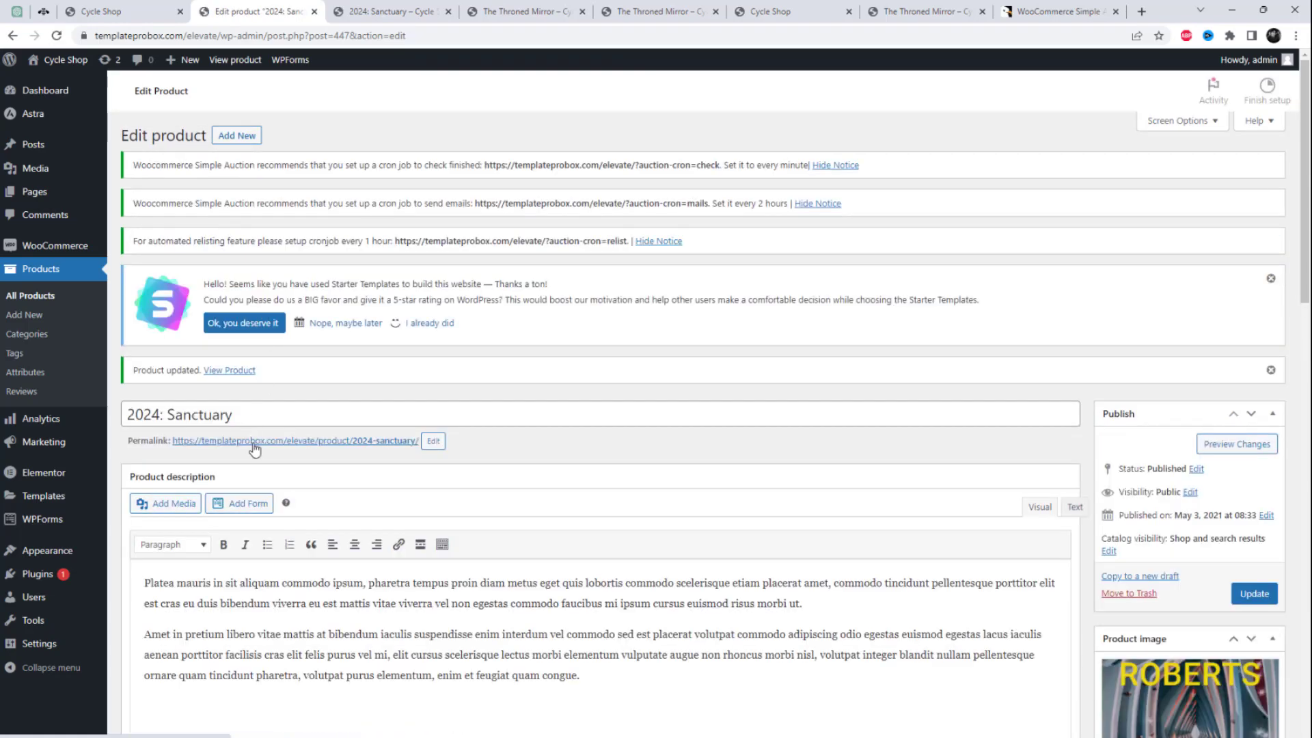
right_click(255, 449)
click(287, 459)
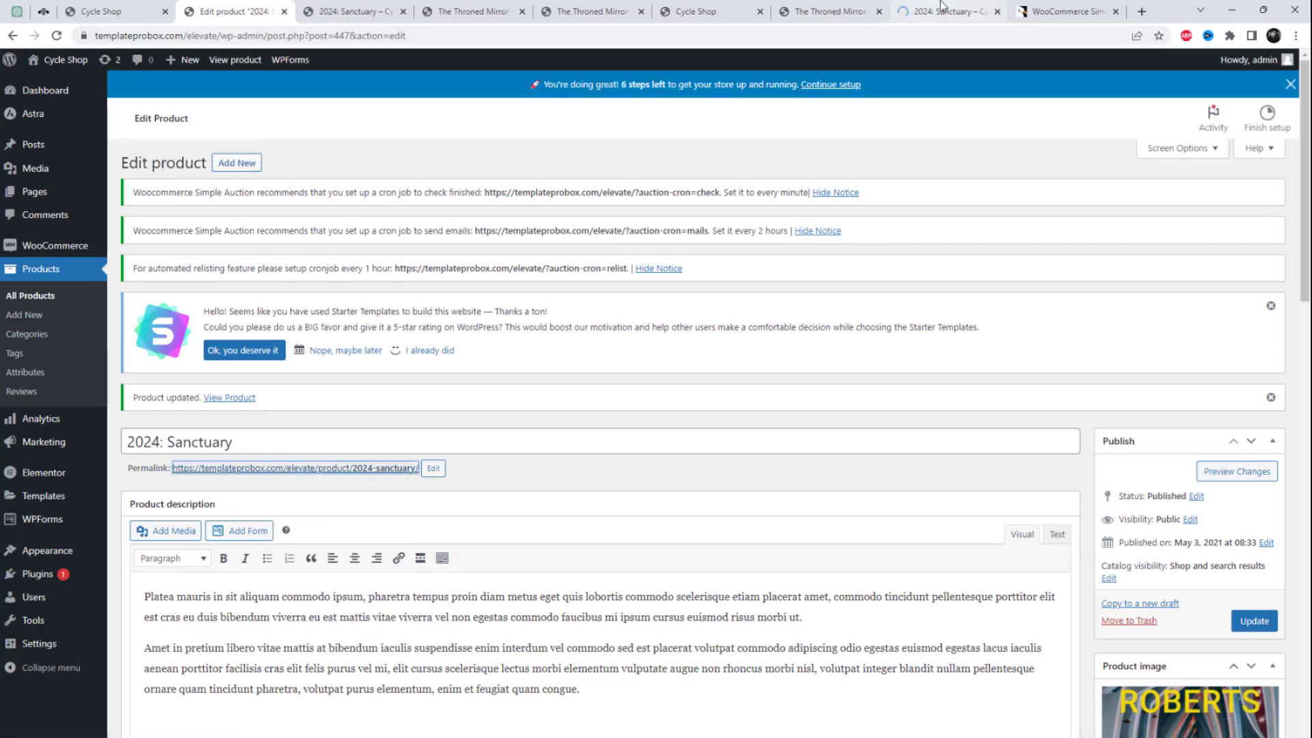
drag(941, 6, 356, 12)
scroll(874, 512, down, 3)
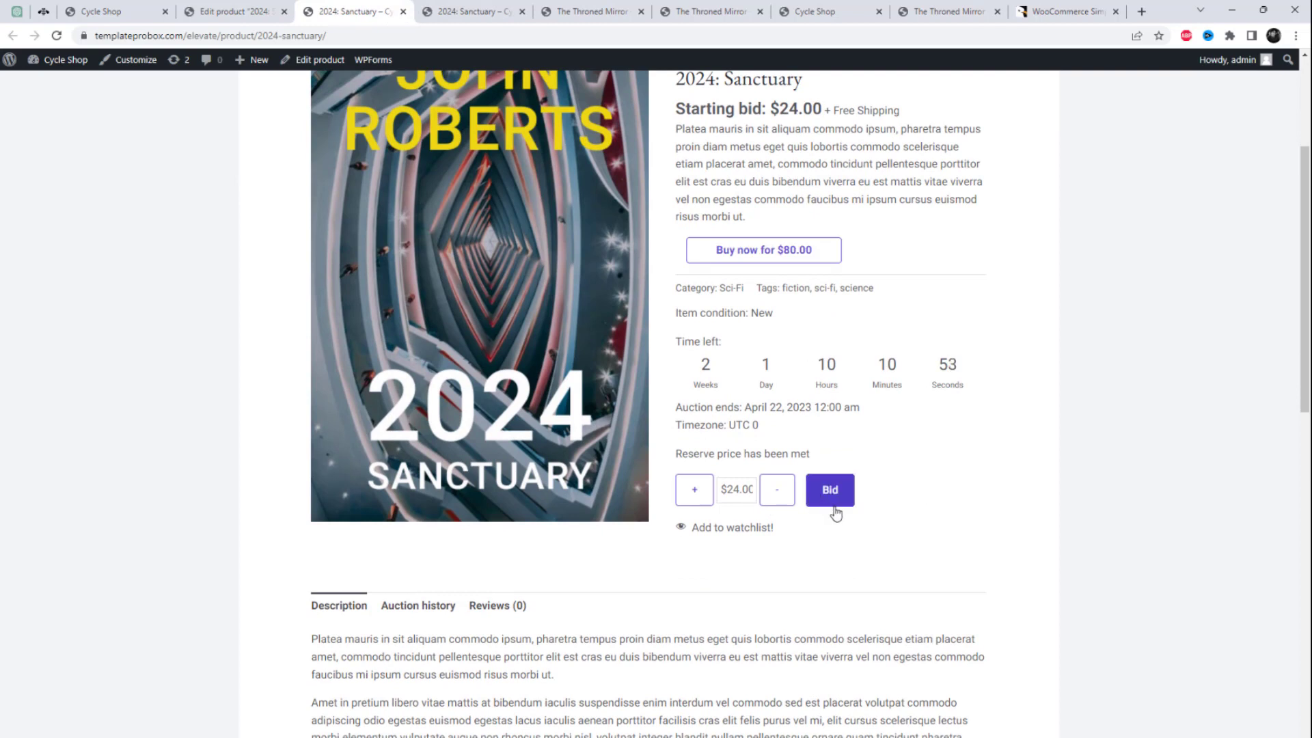
Check the Auction history, which lists only the April 6, 2023 auction-started entry
click(447, 610)
scroll(594, 632, down, 2)
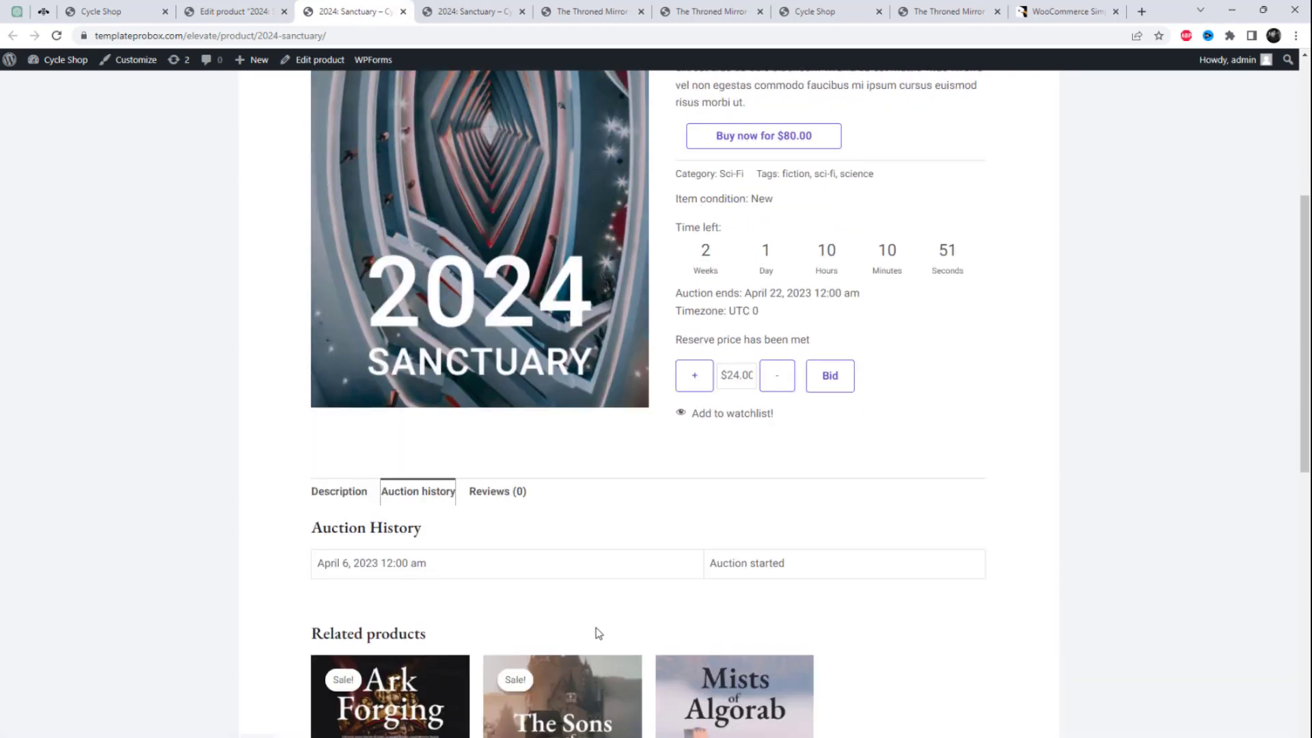
drag(759, 564, 412, 562)
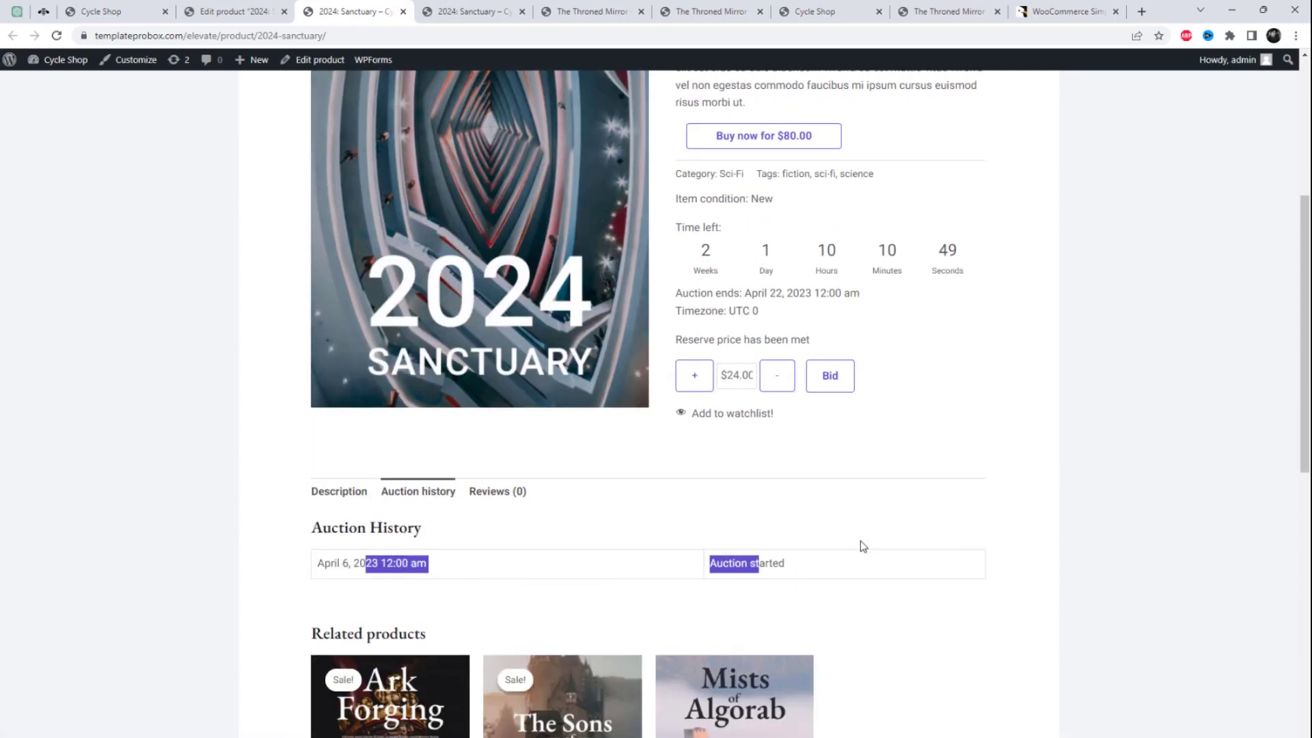
click(860, 516)
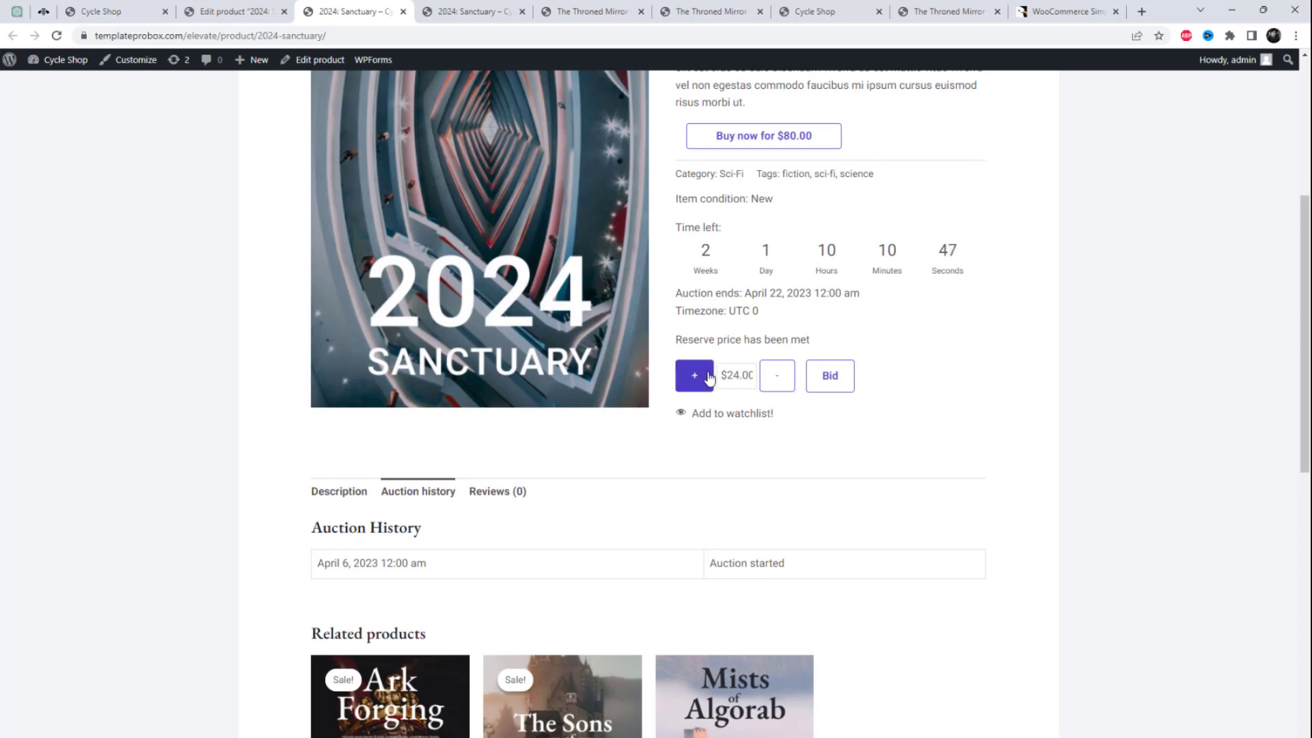
scroll(710, 378, up, 5)
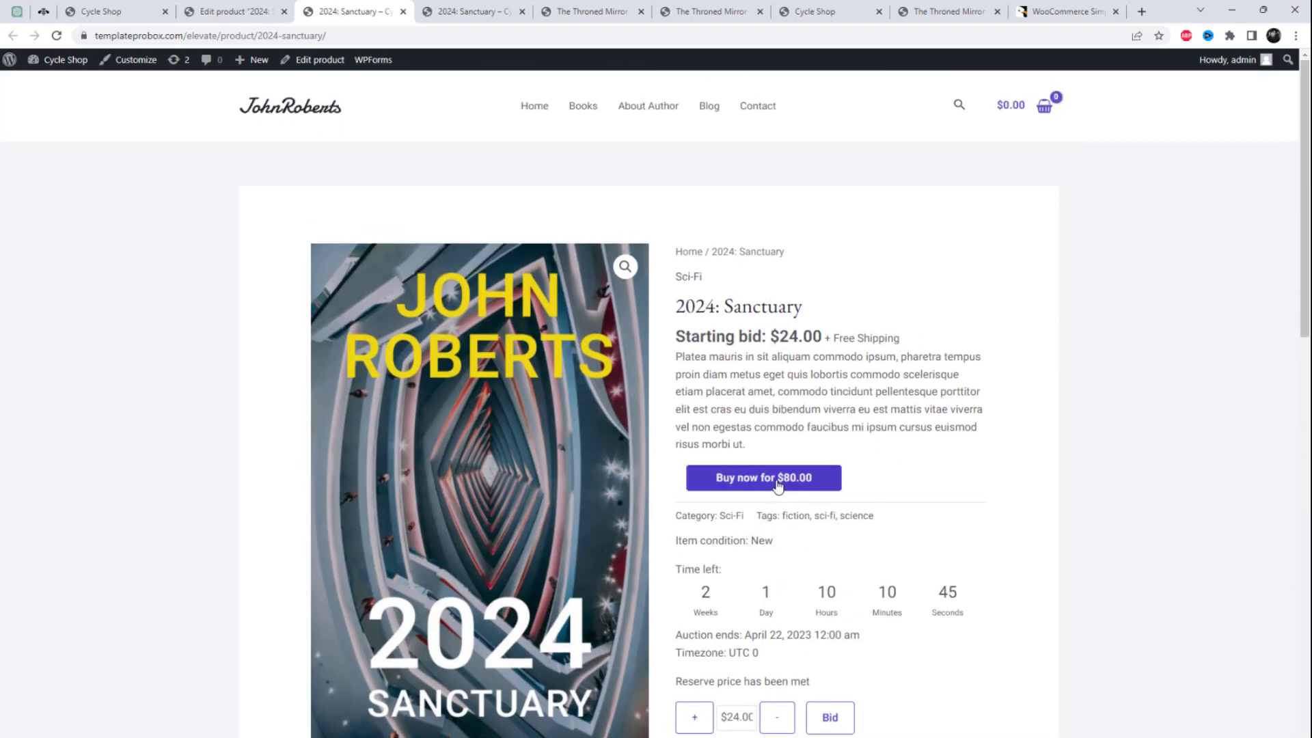
Buy 2024: Sanctuary at its $80.00 buy-now price and review the cart
click(777, 483)
scroll(901, 515, down, 5)
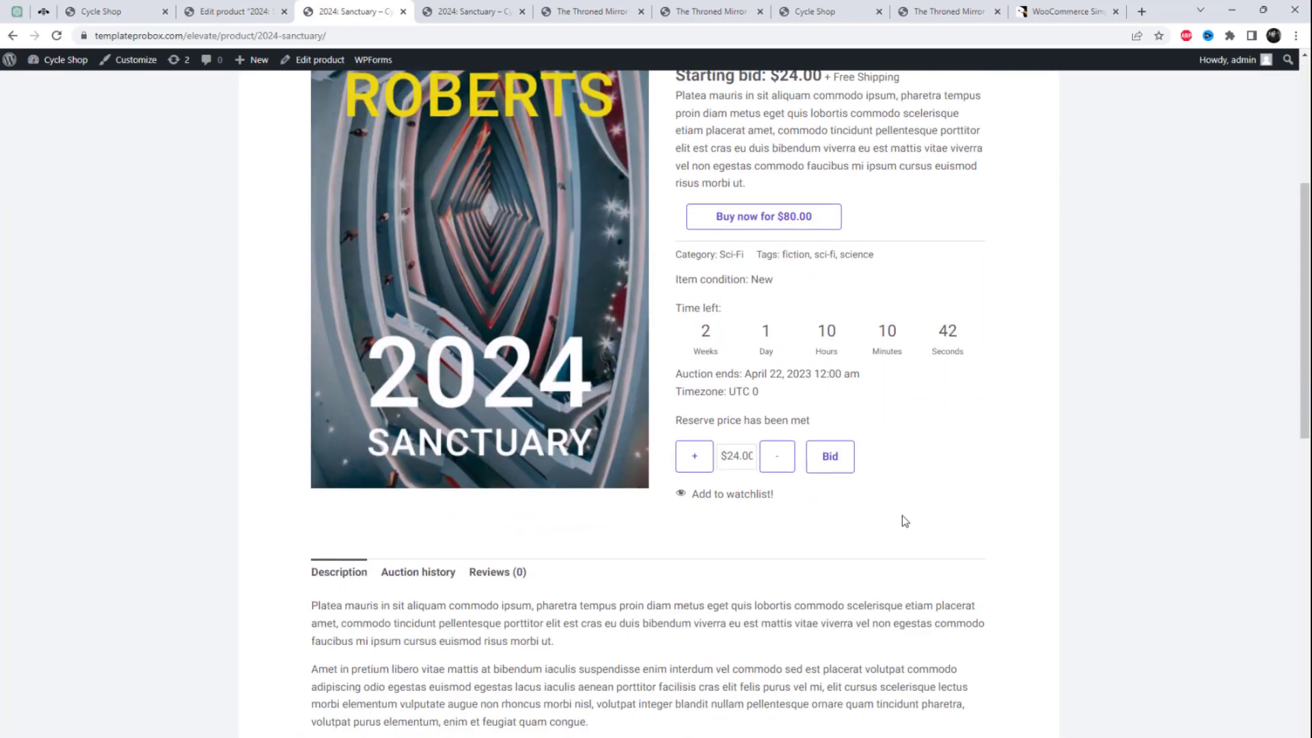
scroll(902, 515, up, 5)
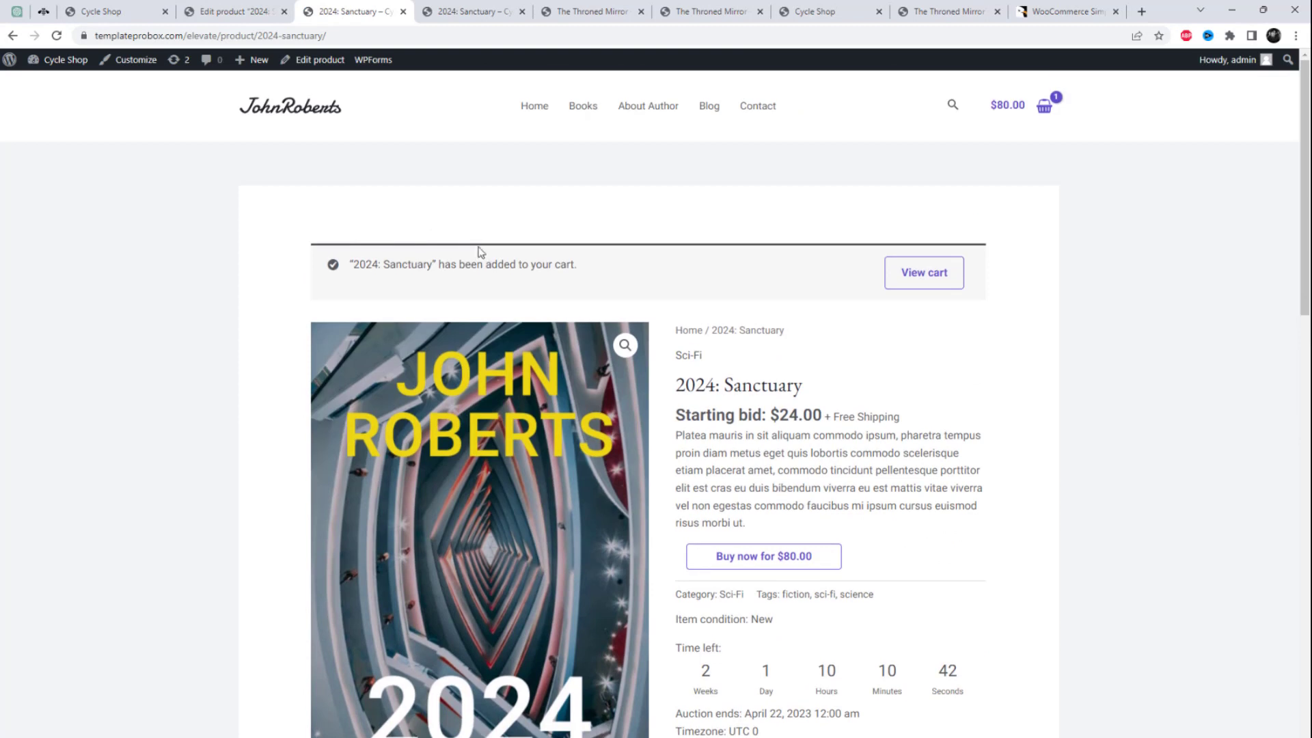
click(926, 274)
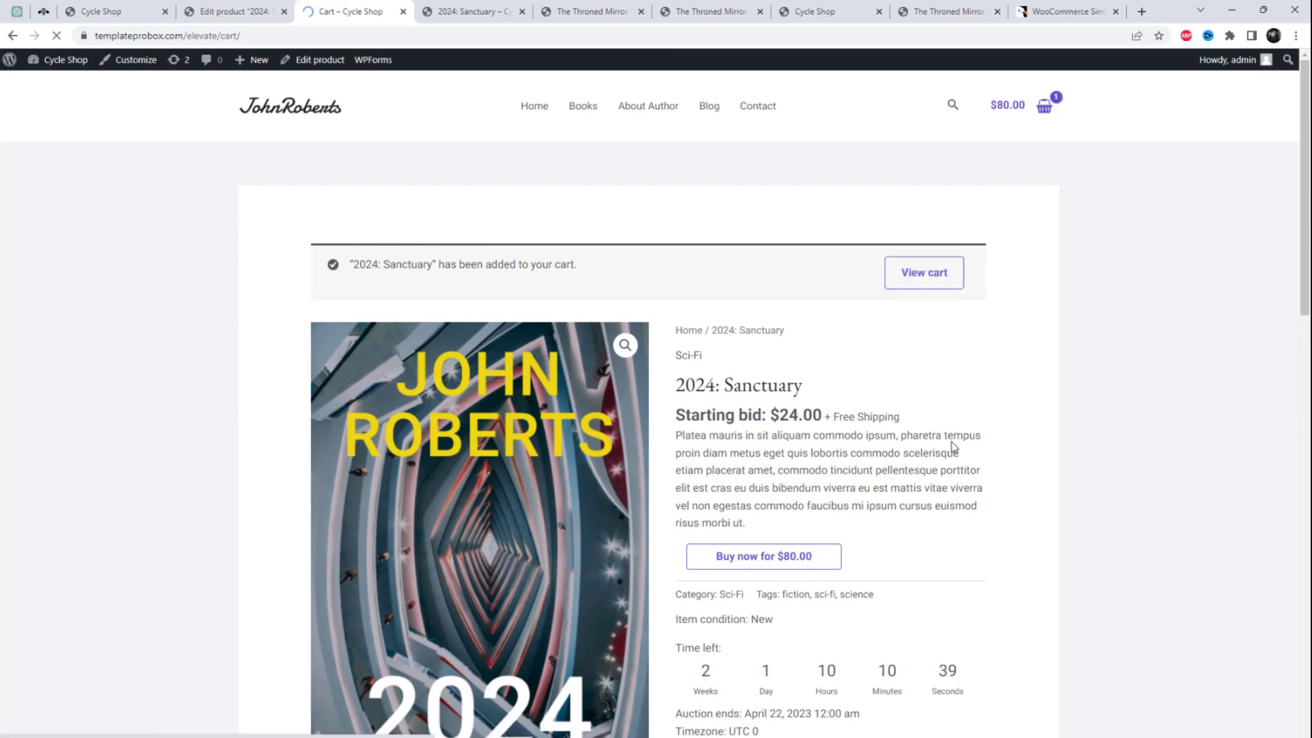
scroll(1002, 457, down, 2)
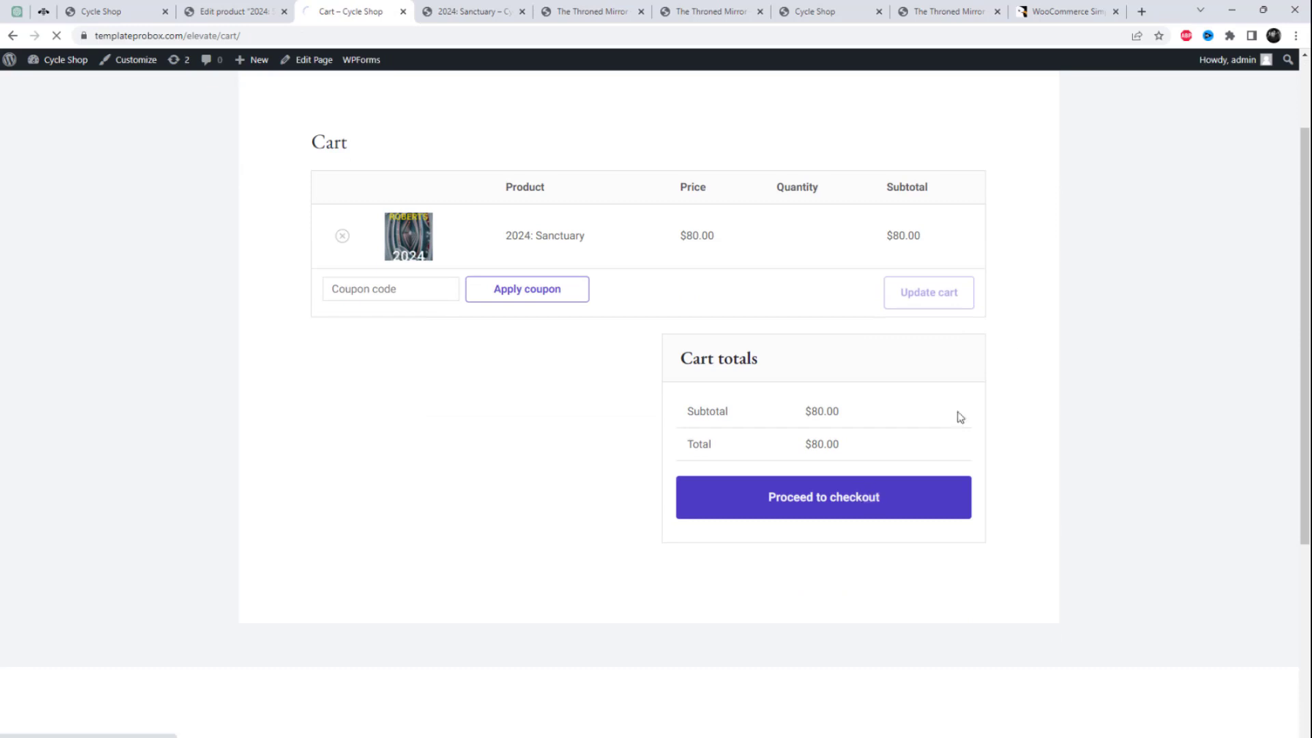
scroll(1052, 380, down, 5)
scroll(1056, 381, up, 5)
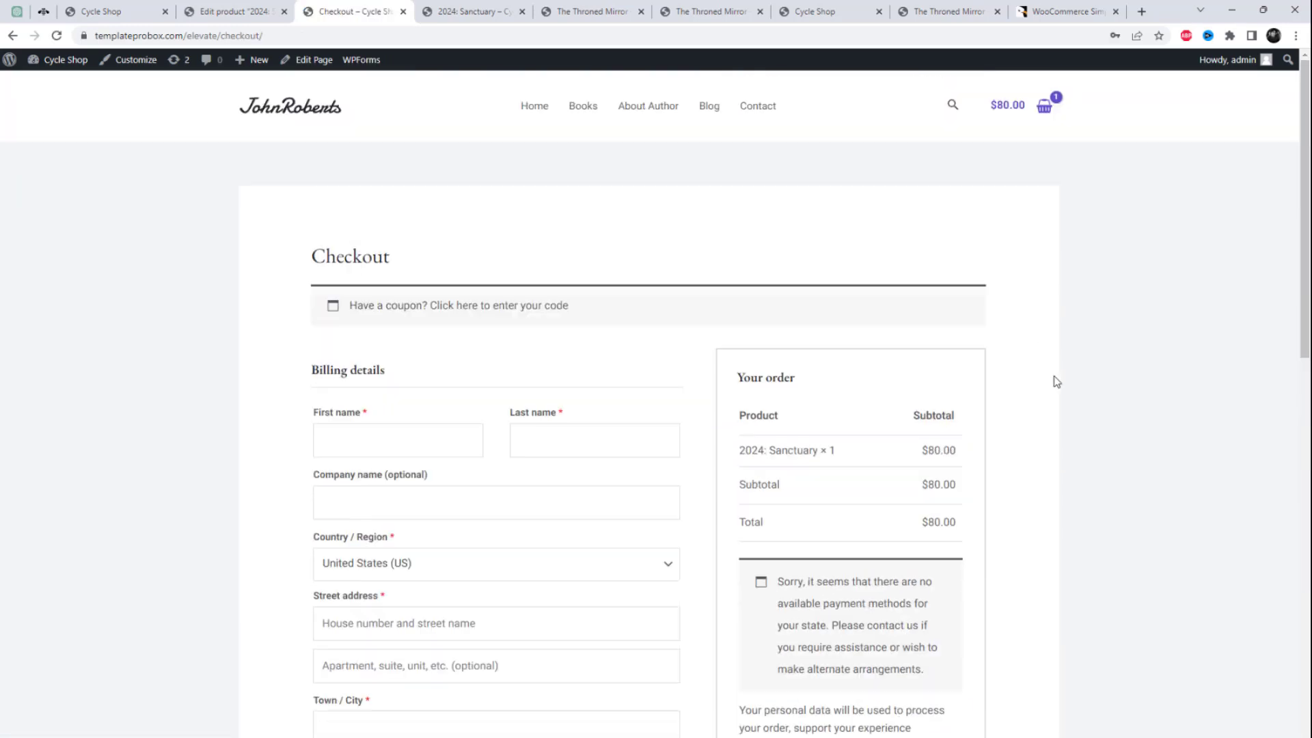